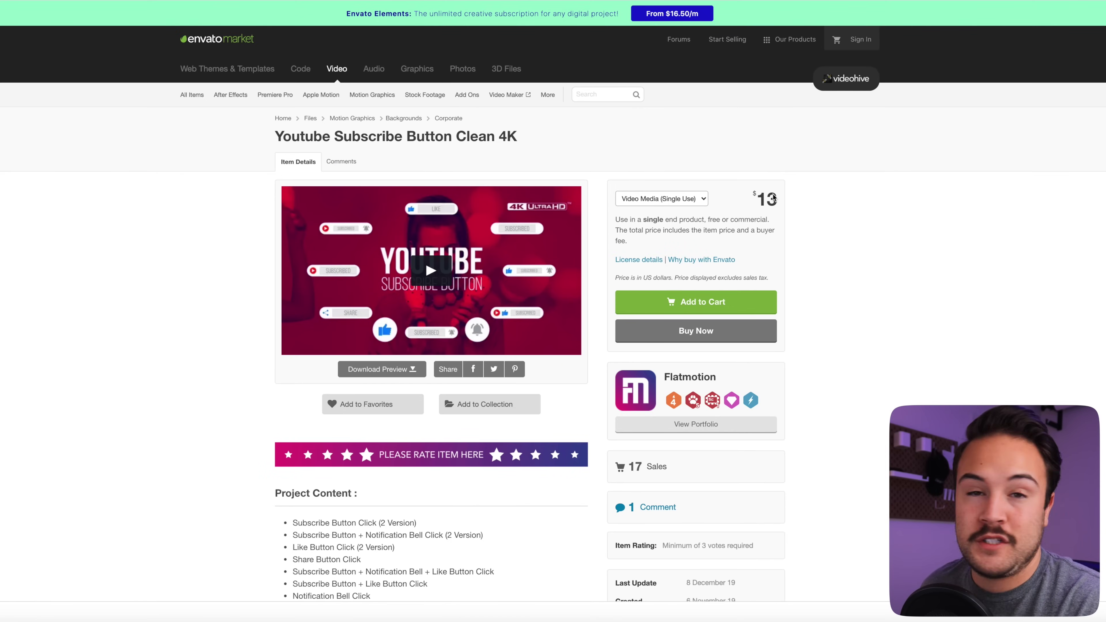
Choose the Video Media (Multi-Use) licence for Youtube Subscribe Button Clean 4K, priced $48.
click(705, 199)
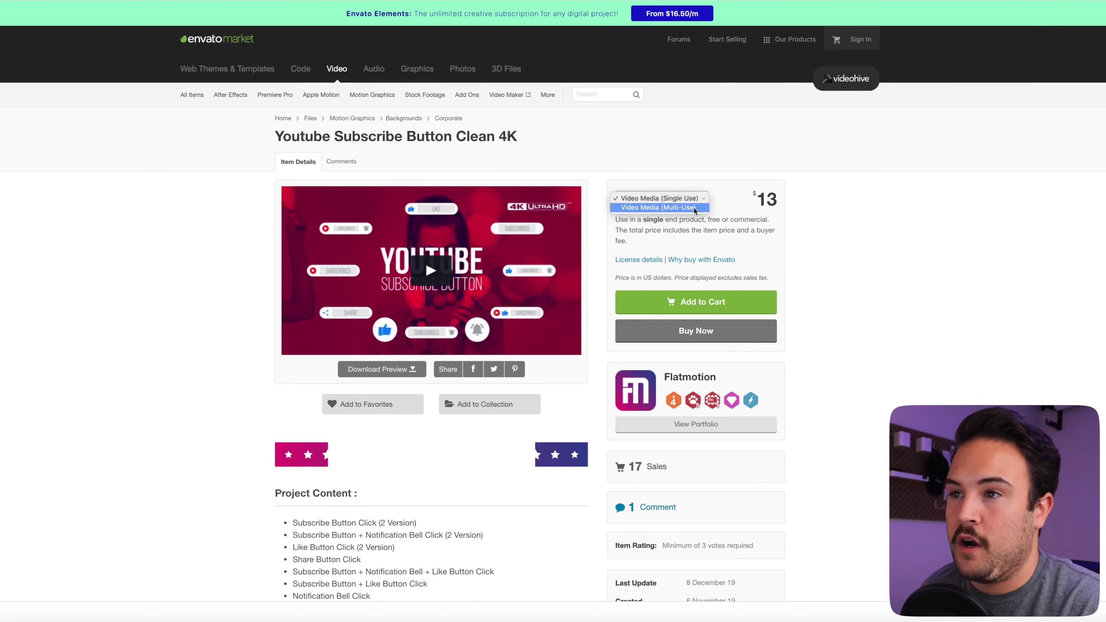
click(694, 211)
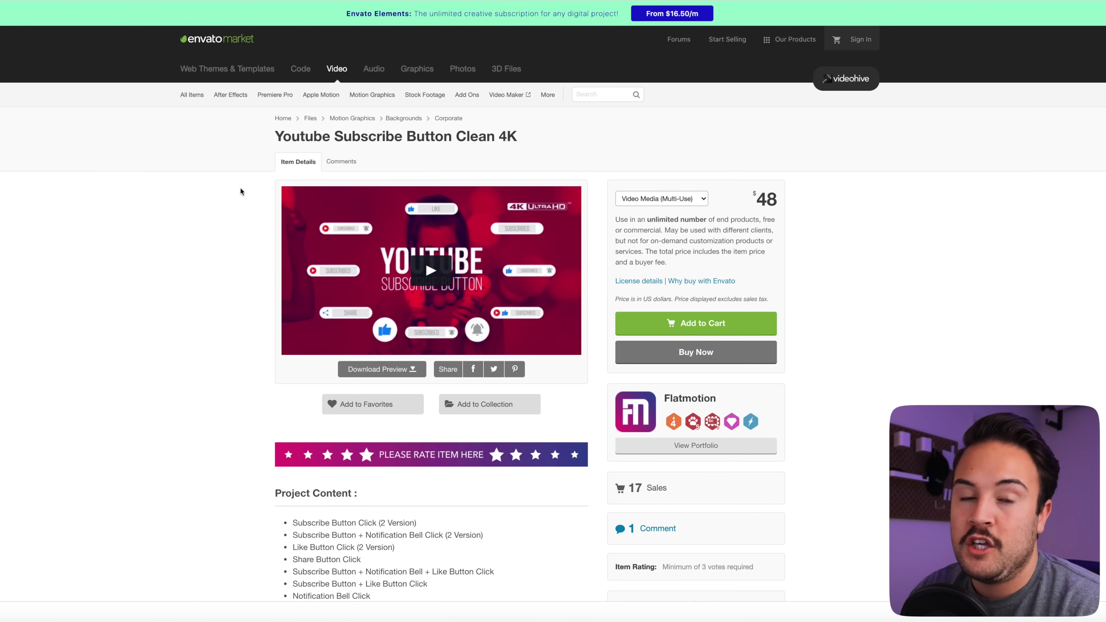
scroll(223, 336, down, 2)
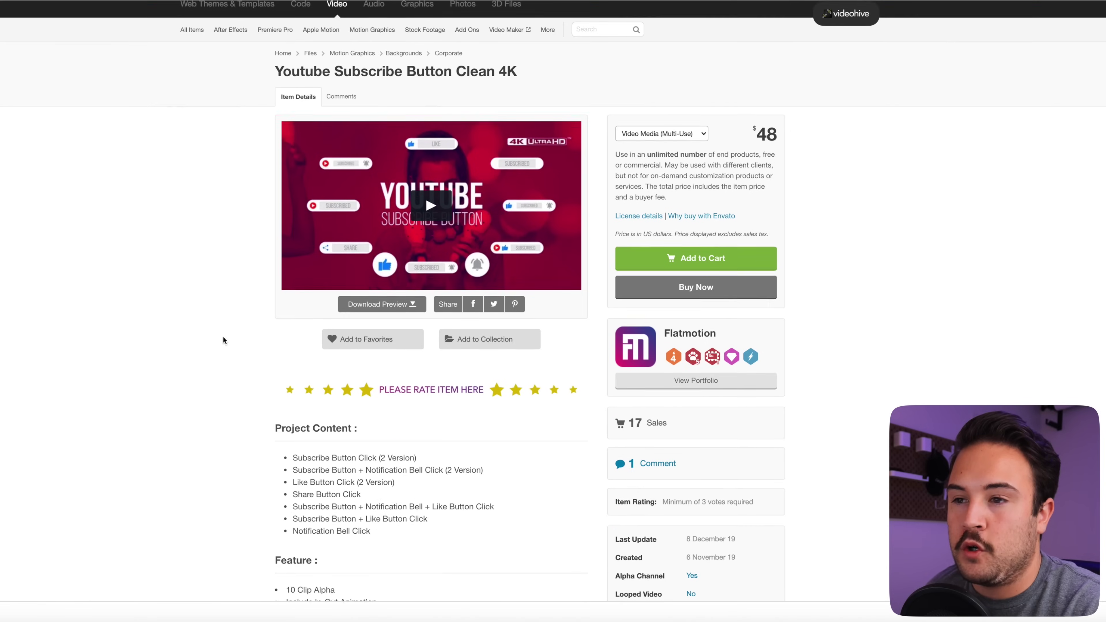
scroll(223, 337, down, 5)
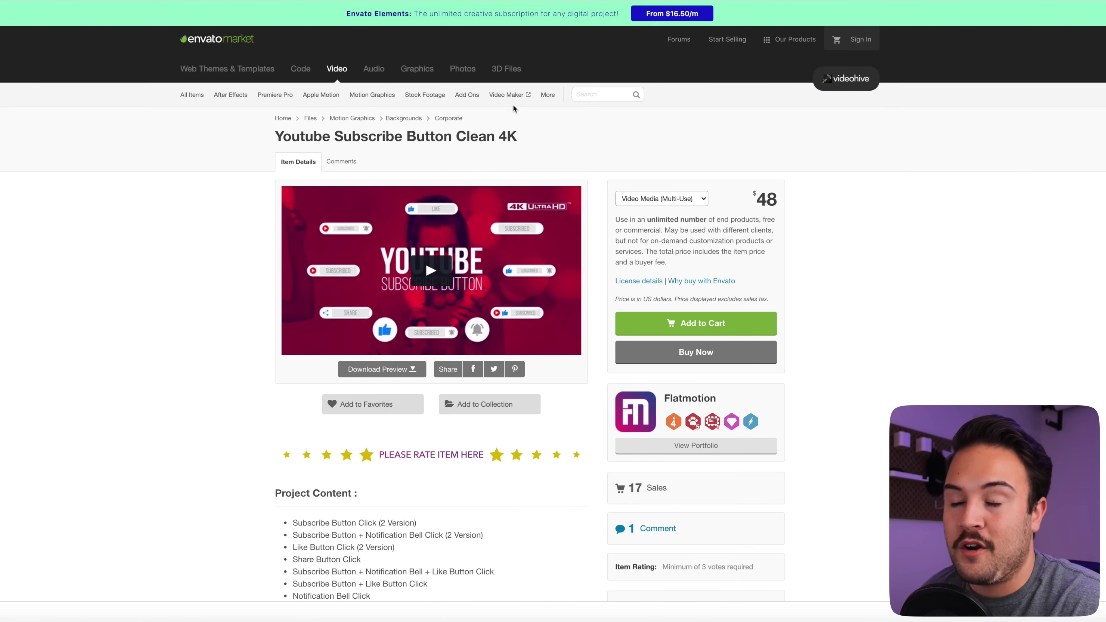
Search VideoHive's Video section for 'youtube subscribe' and browse the 537 results.
click(337, 68)
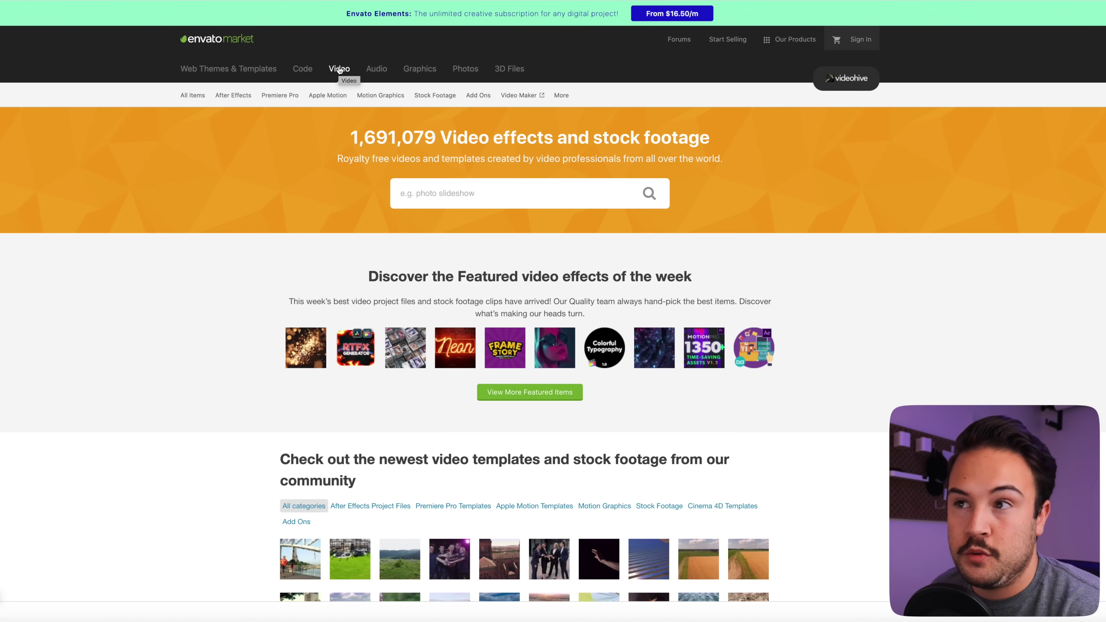
click(469, 188)
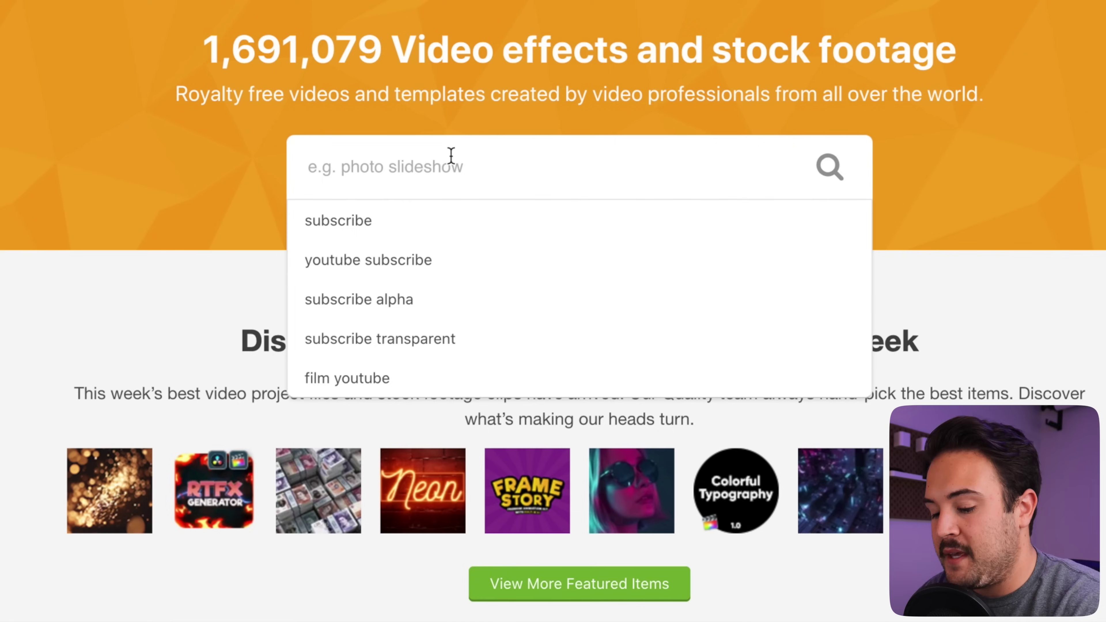
text(youtube)
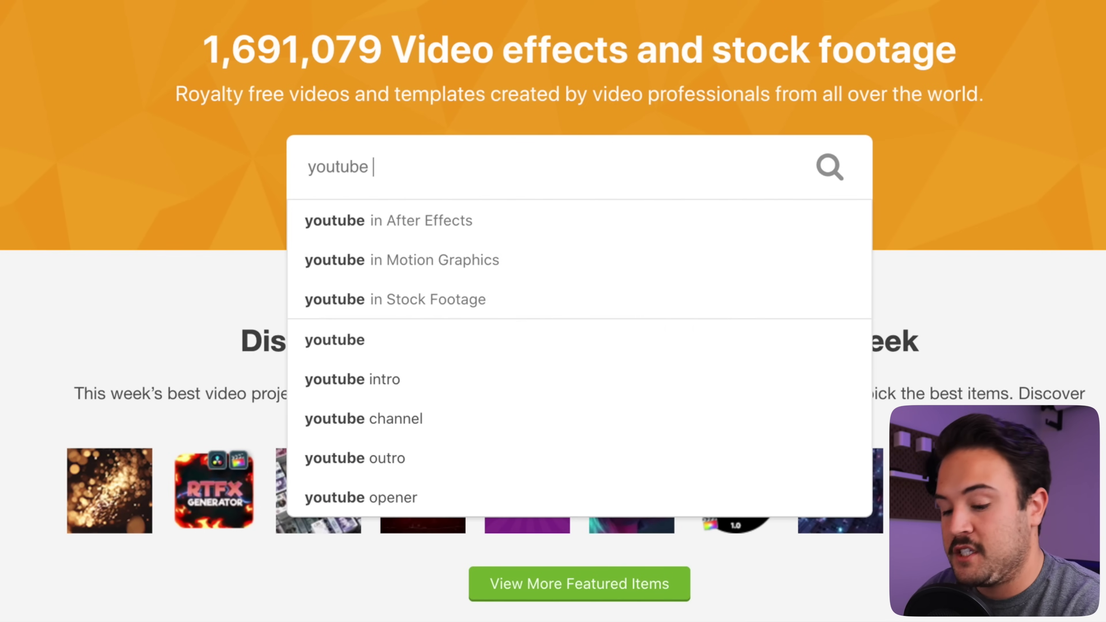
text( subscribe)
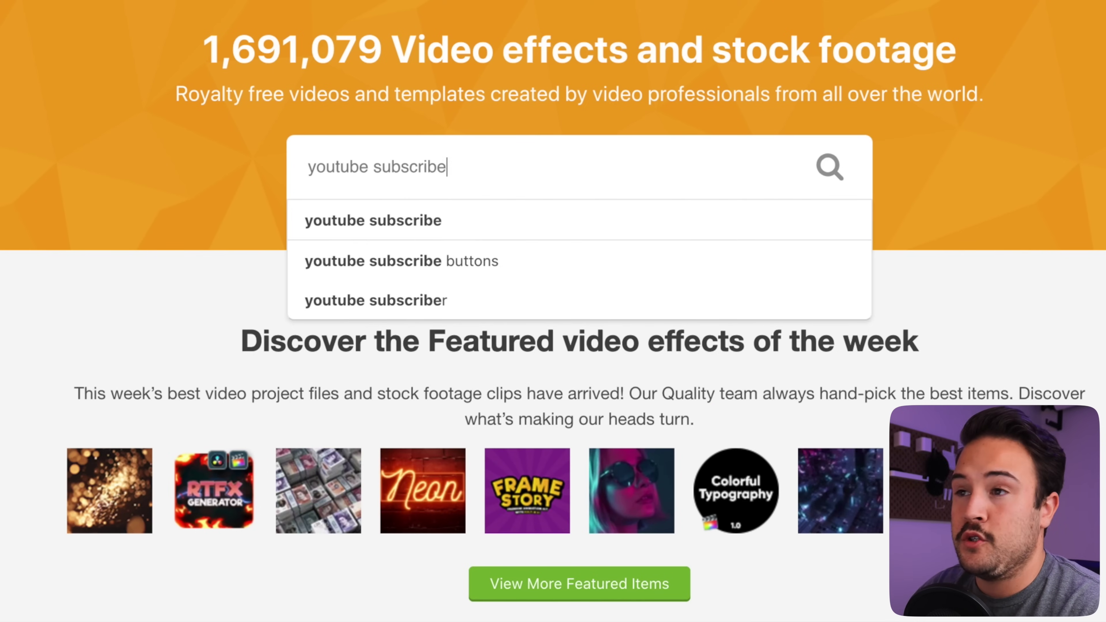
key(Return)
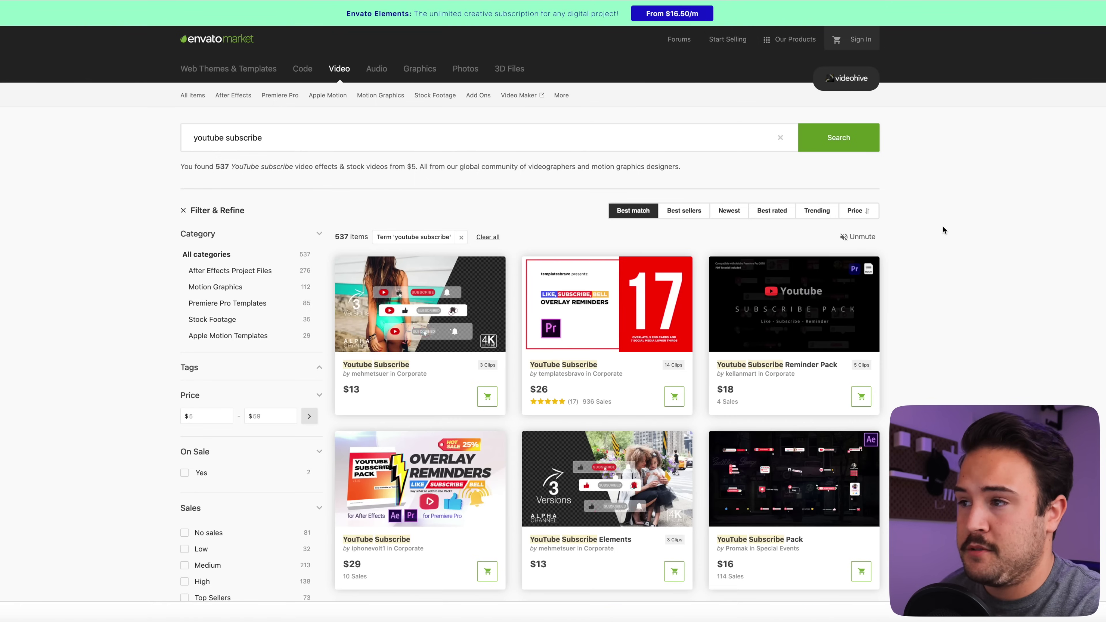
scroll(1003, 247, down, 5)
scroll(1004, 251, down, 3)
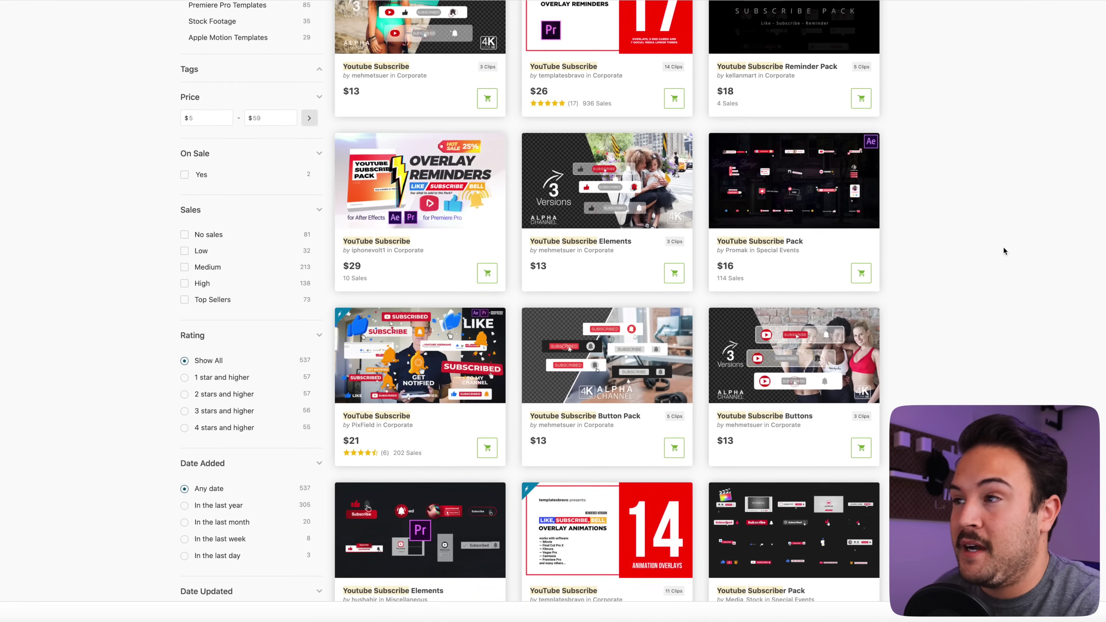
scroll(1003, 251, down, 1)
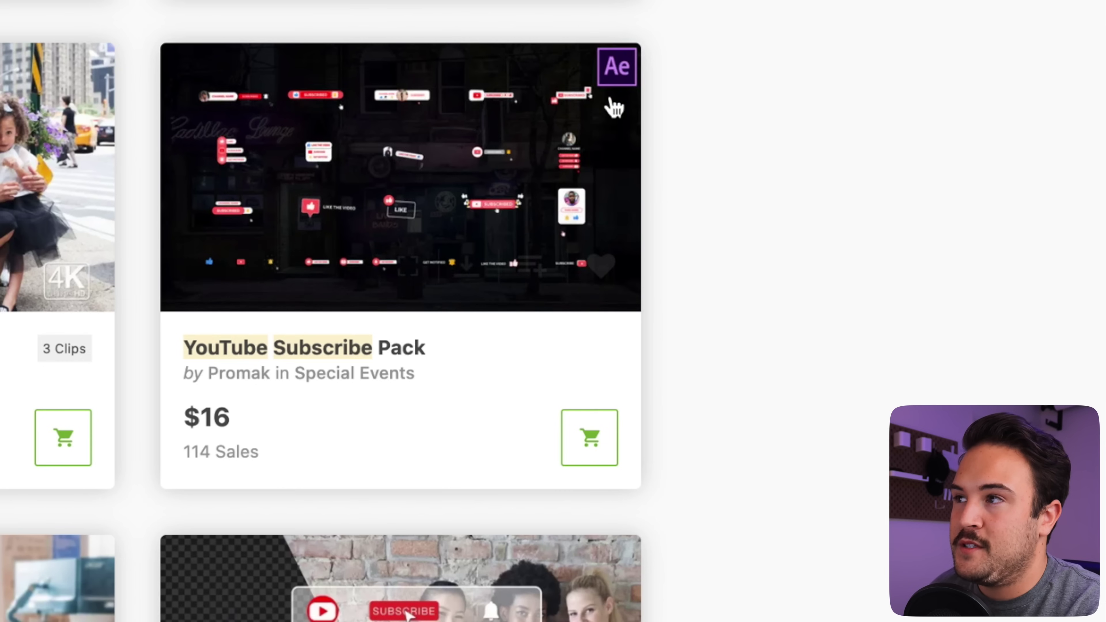
mouse_move(870, 75)
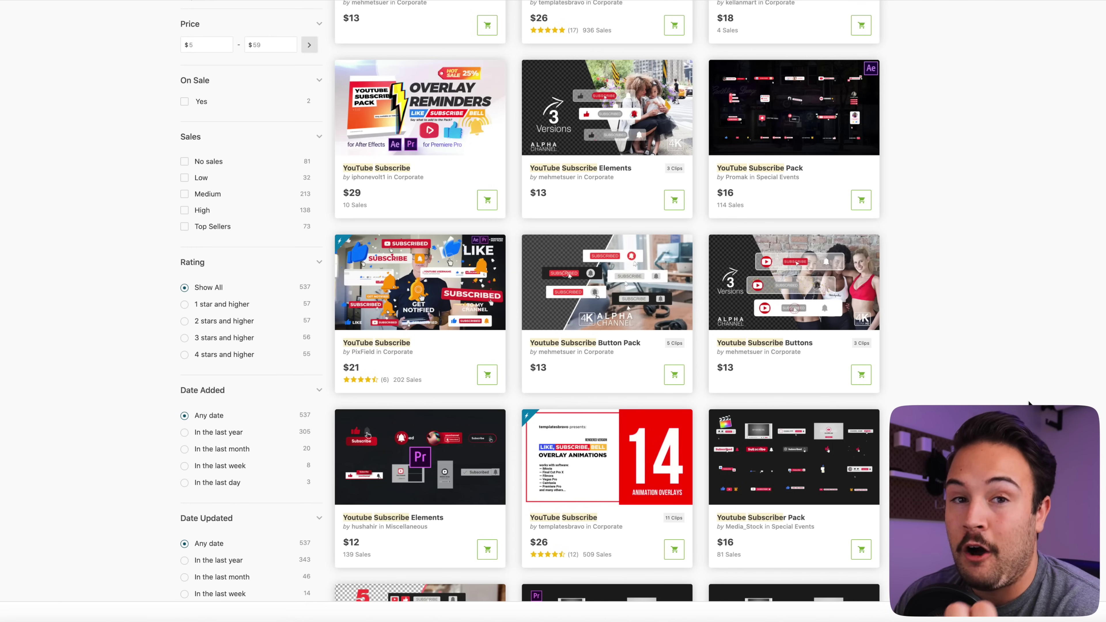
Replace the search terms with 'subscribe alpha' and scroll through the 445 results.
scroll(1008, 251, up, 10)
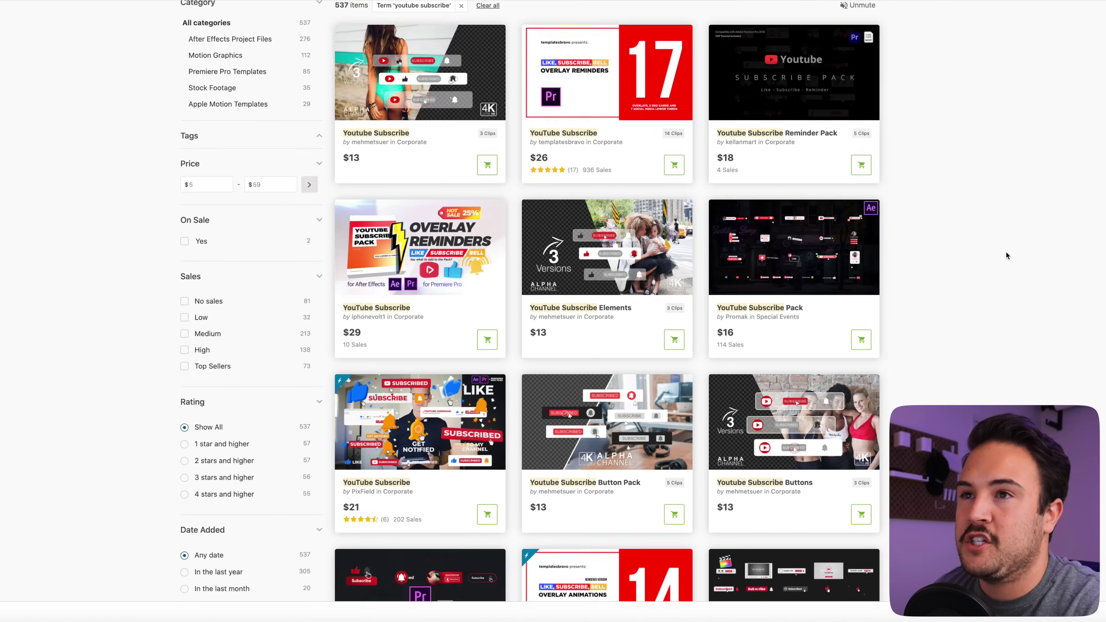
triple_click(291, 136)
text(subsc)
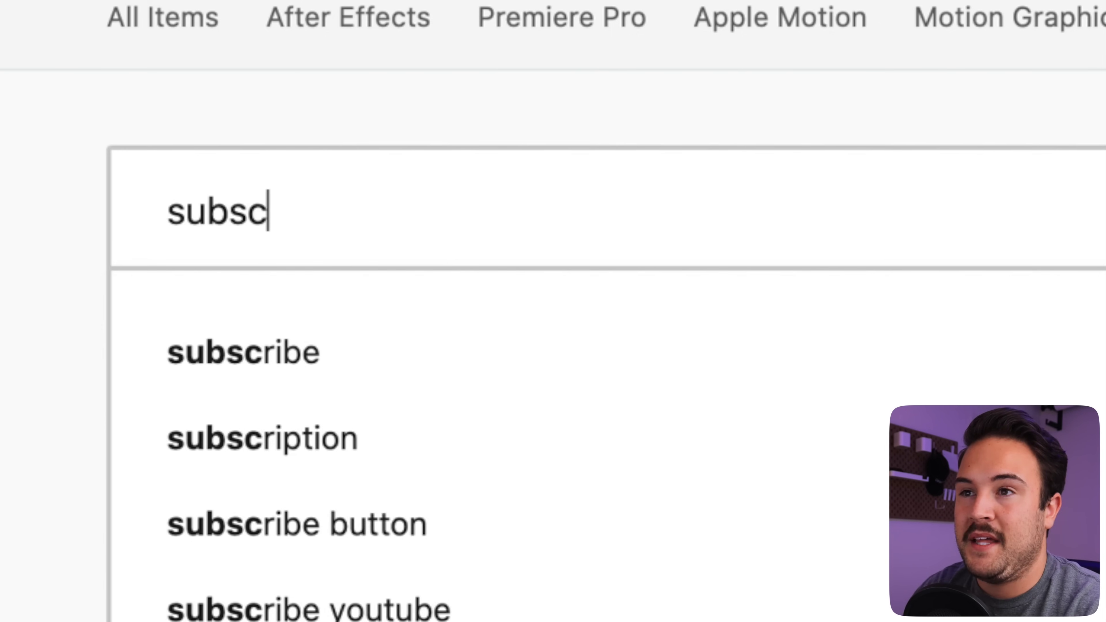
text(ribe alpha)
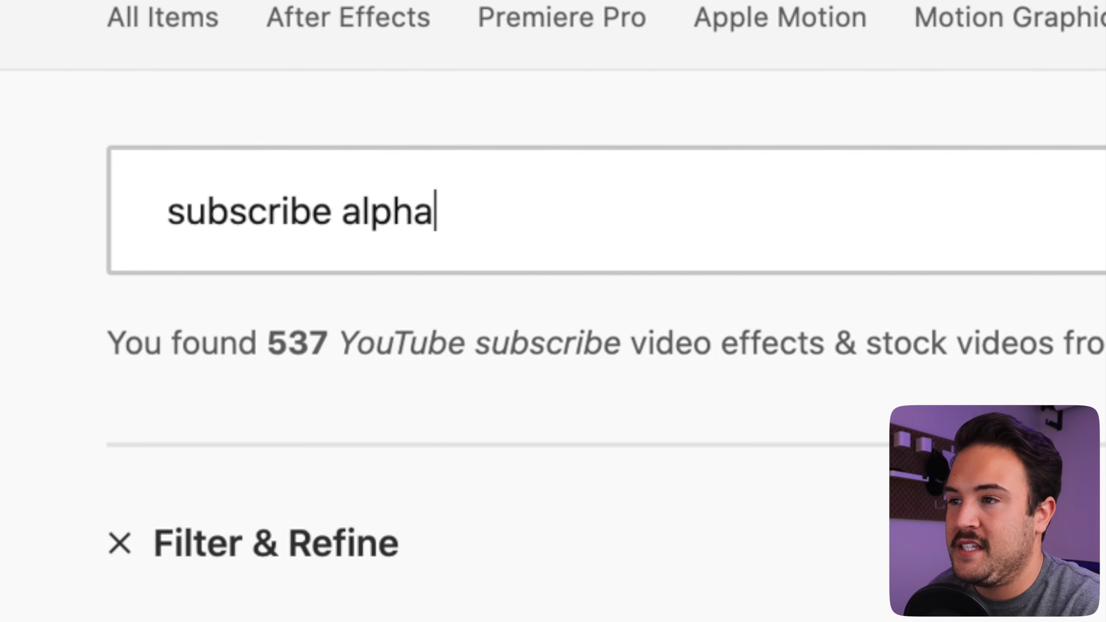
key(Return)
scroll(996, 294, down, 3)
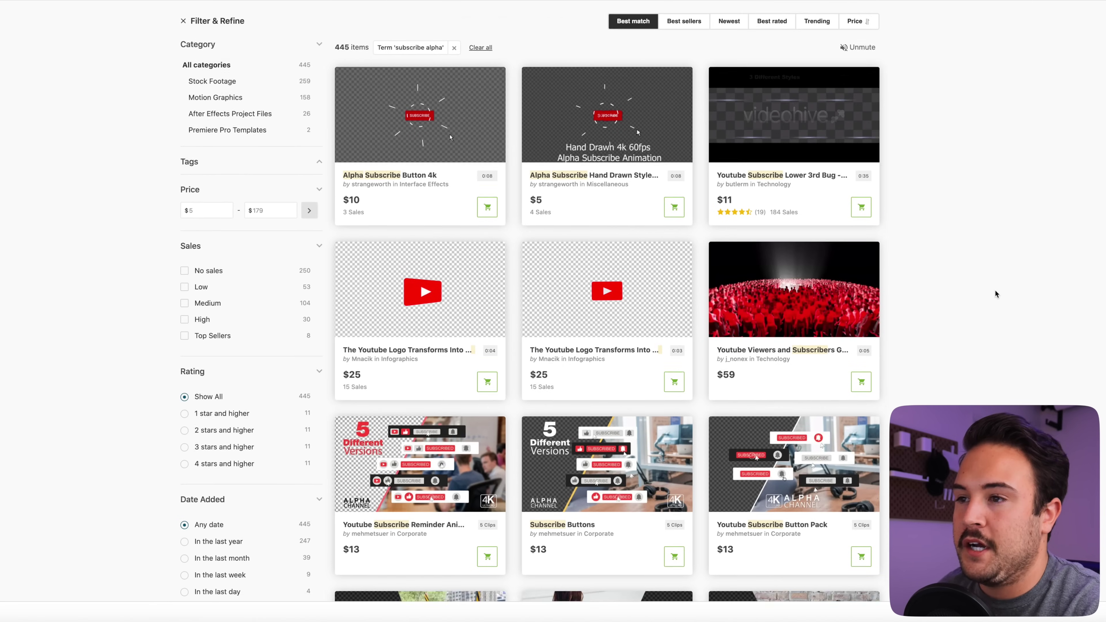
scroll(996, 294, down, 1)
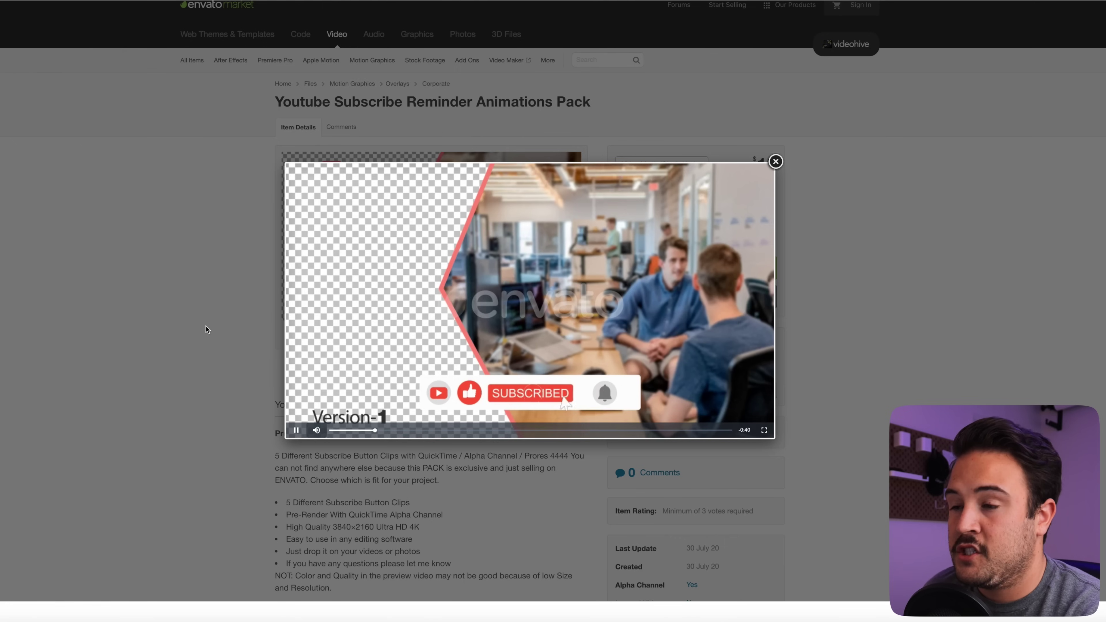
Close the pack's preview and highlight the Alpha Channel mention in its description.
click(776, 161)
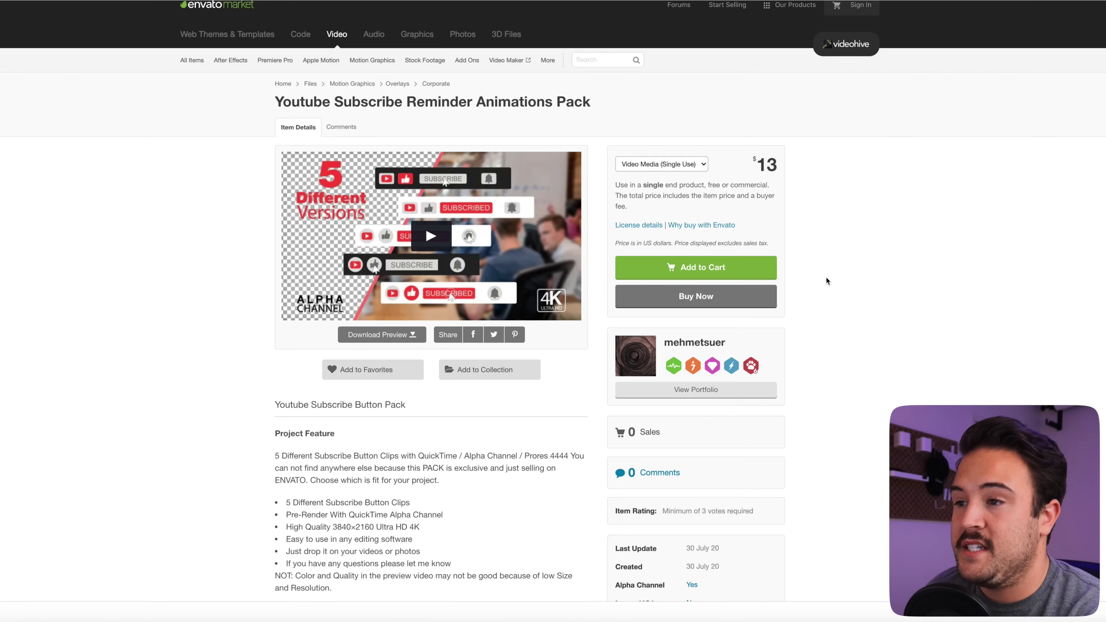
scroll(424, 308, down, 4)
scroll(426, 311, down, 1)
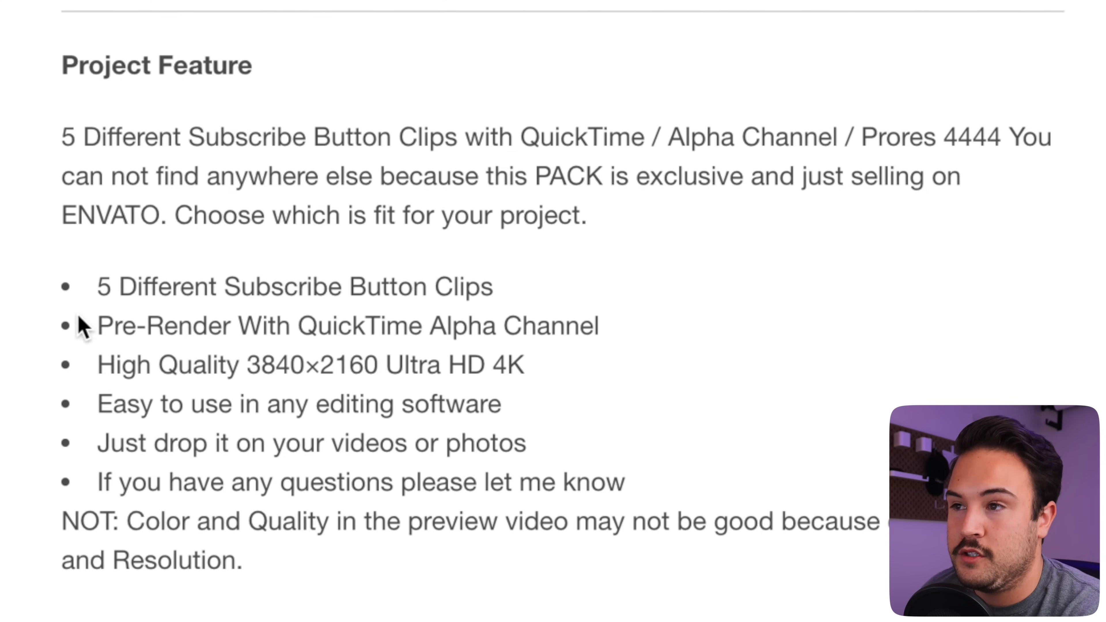
drag(667, 138, 840, 132)
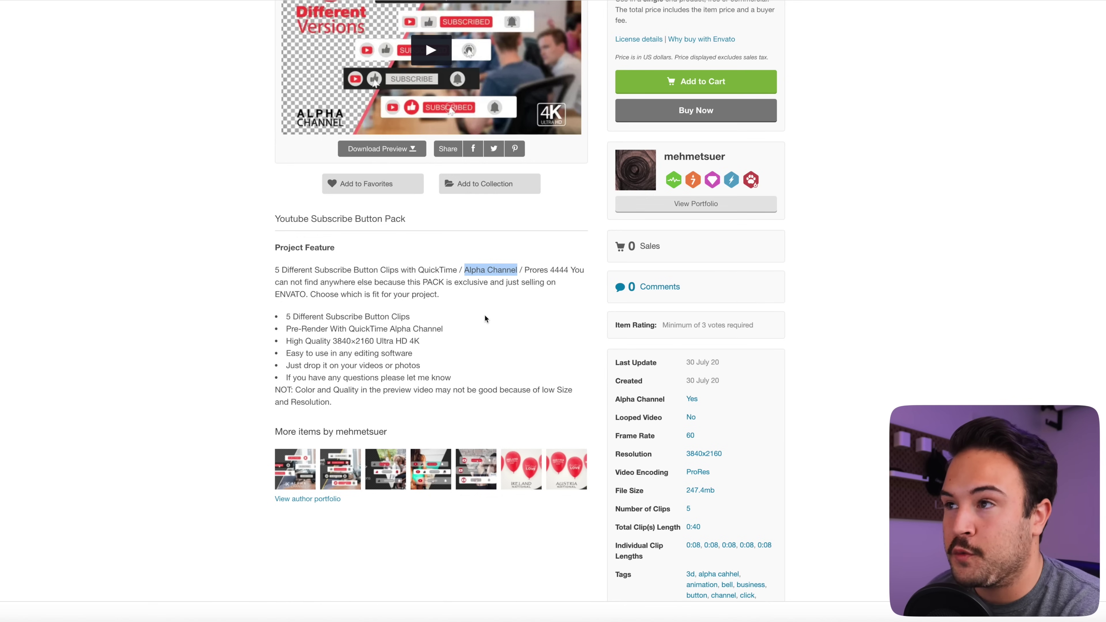
Set the Reminder Animations Pack licence to Video Media (Multi-Use), priced $44.
scroll(495, 316, up, 5)
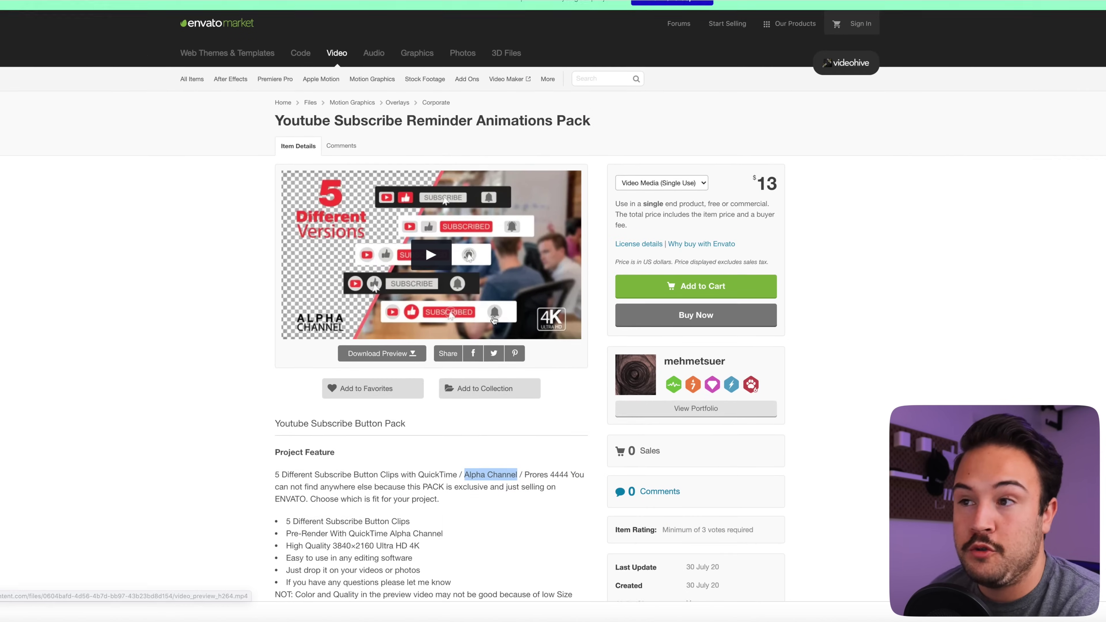
scroll(176, 294, down, 2)
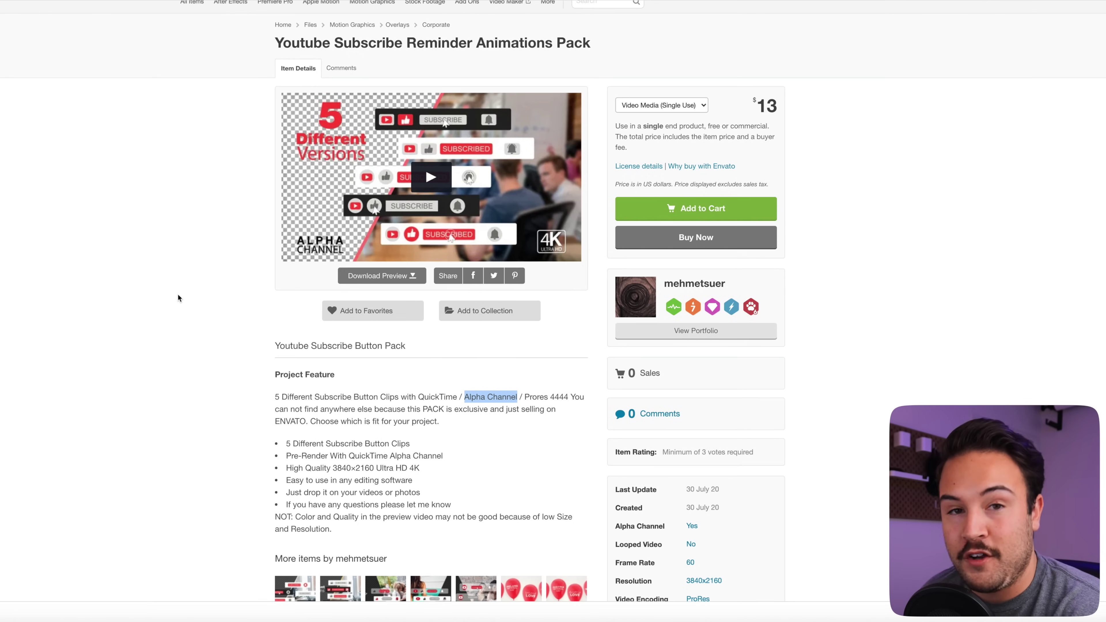
click(695, 105)
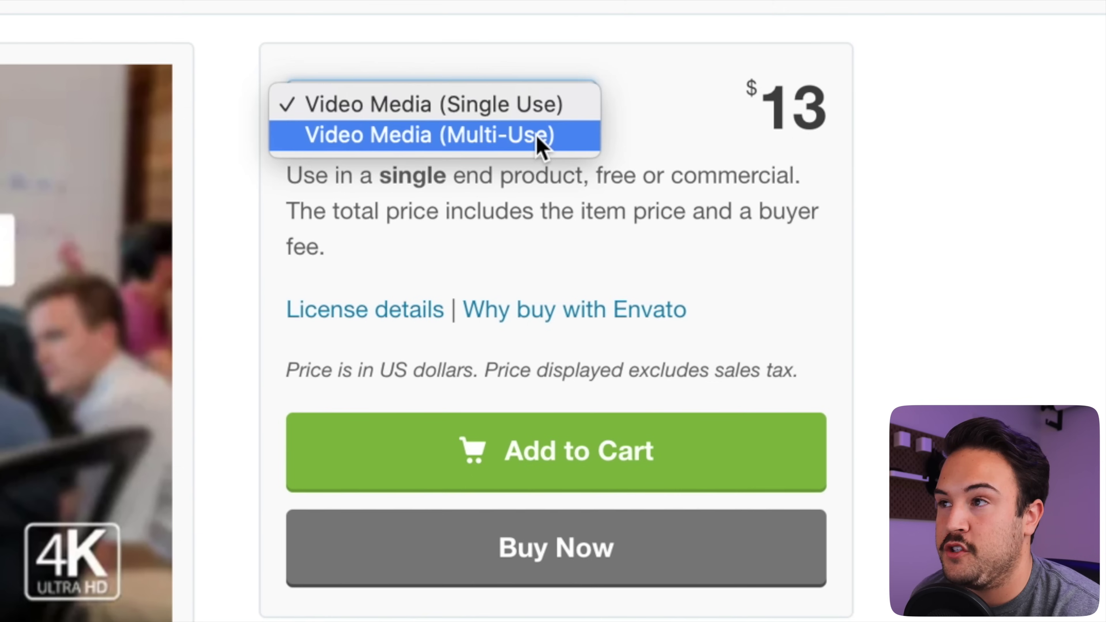
click(538, 138)
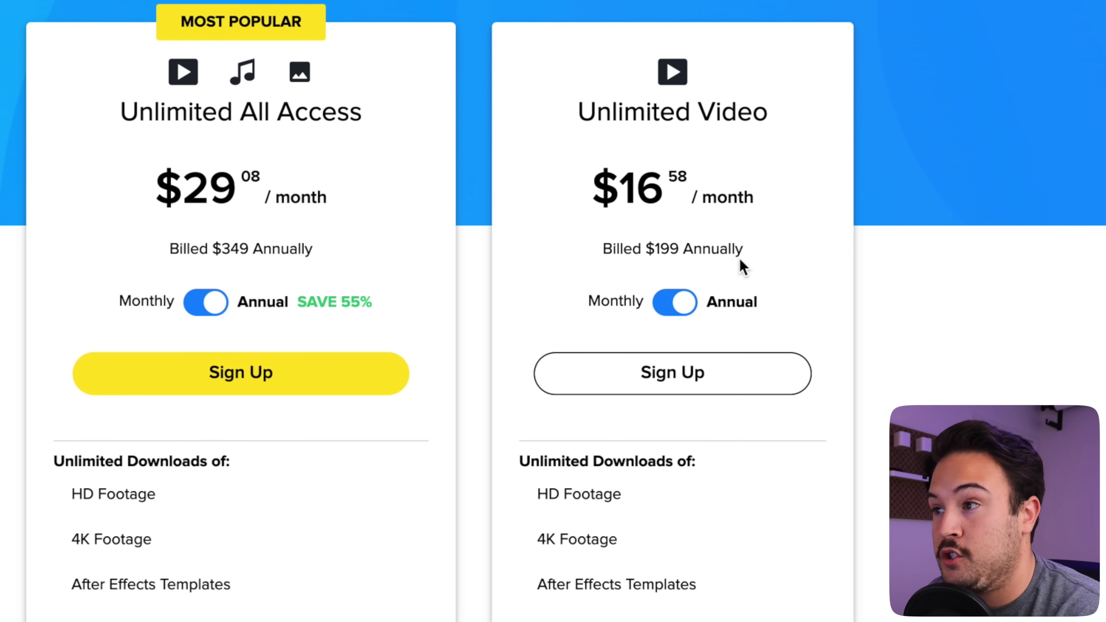
Show Storyblocks plans billed monthly: Basic Video $19, Unlimited All Access $65, Unlimited Video $39.
click(661, 313)
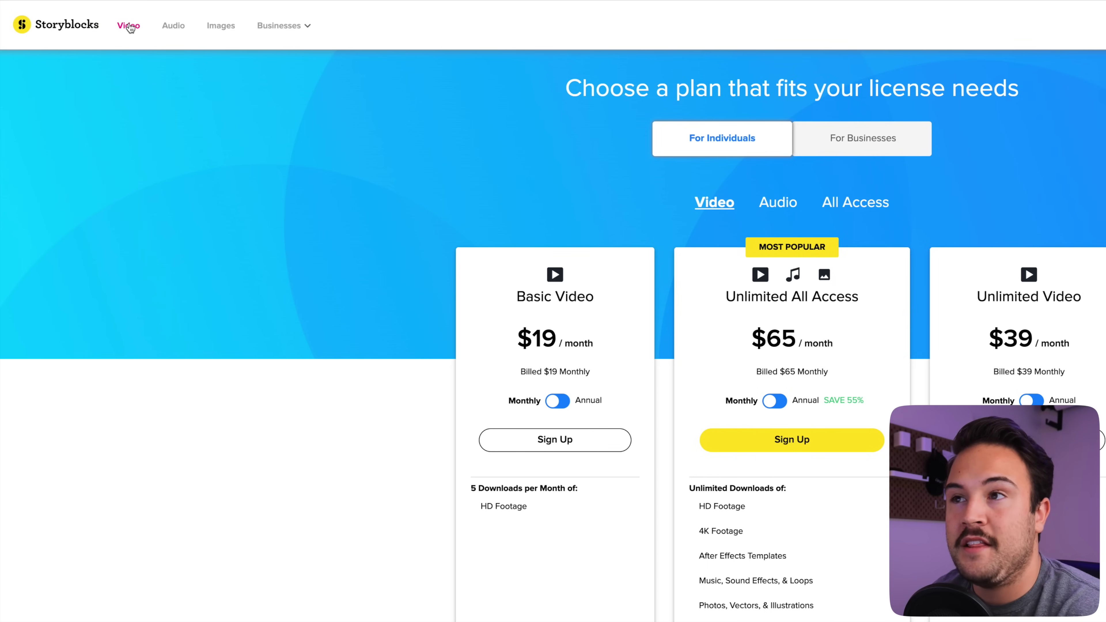
From the Storyblocks video homepage, search stock video for 'subscribe alpha'.
click(130, 27)
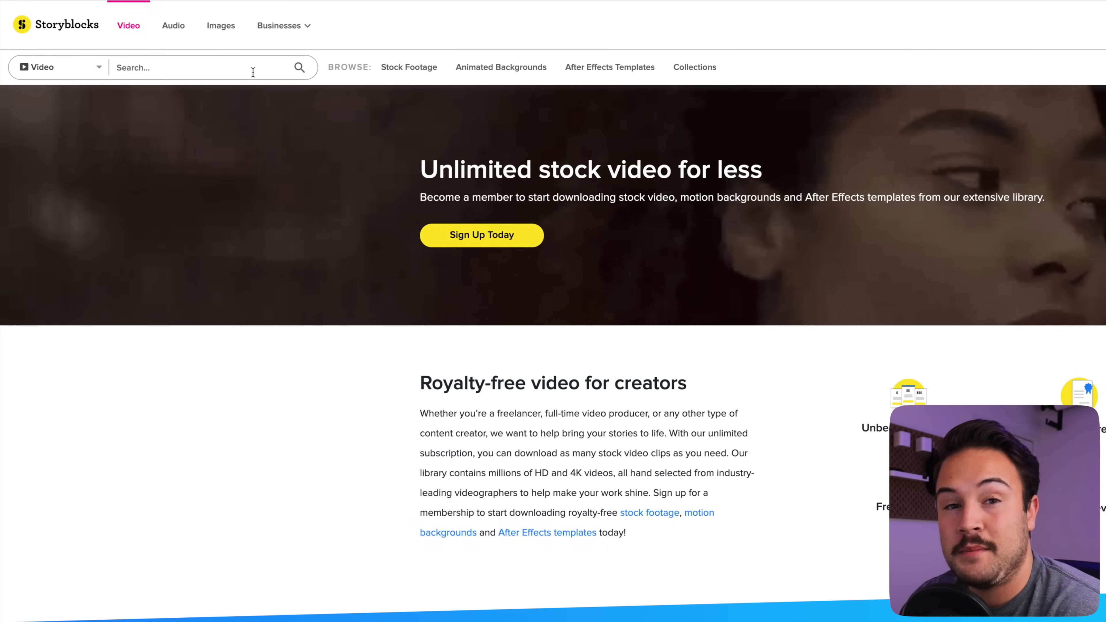
click(253, 72)
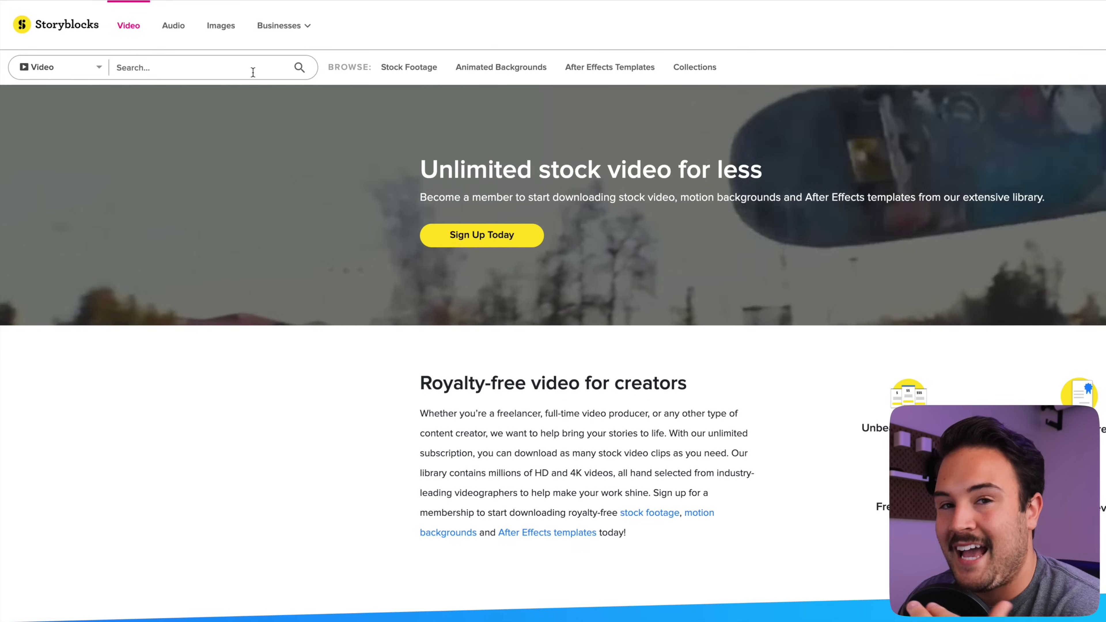
text(su)
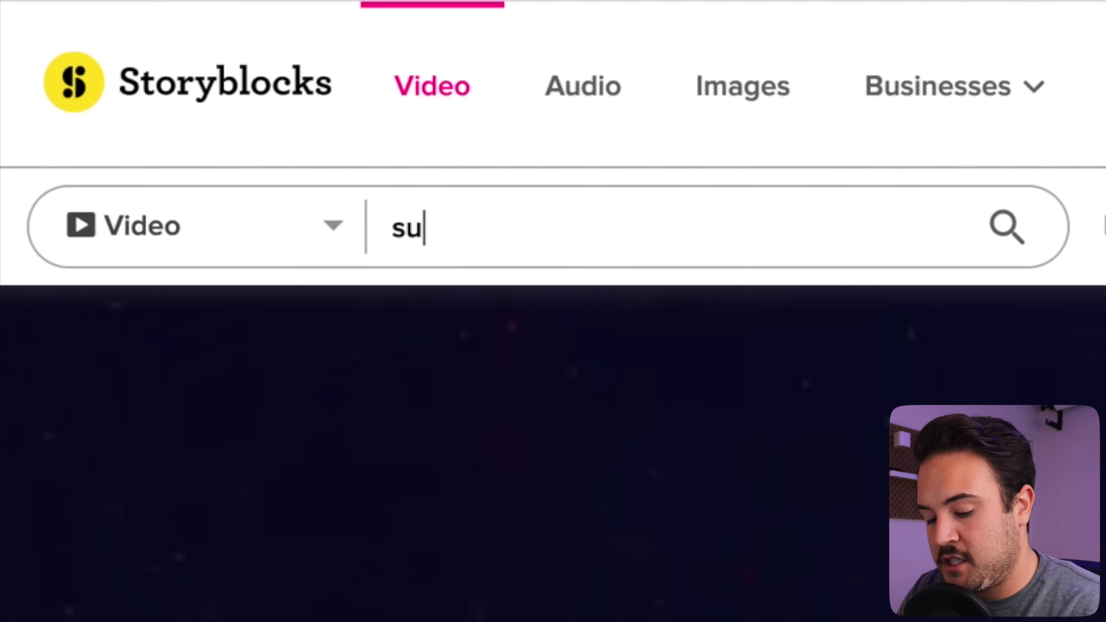
text(bscribe alpha)
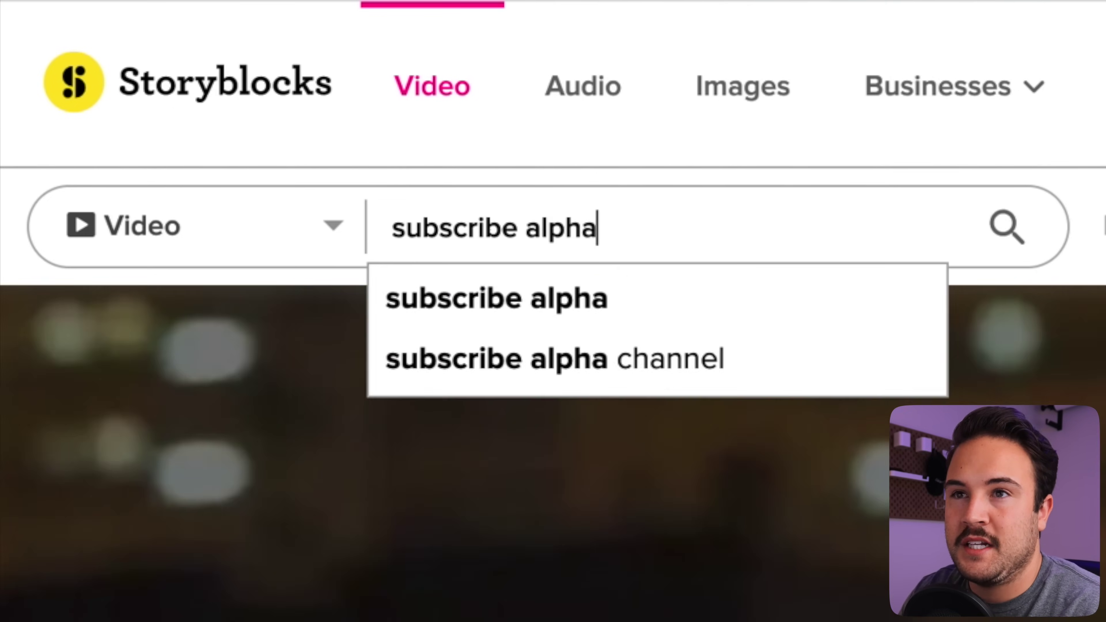
key(Return)
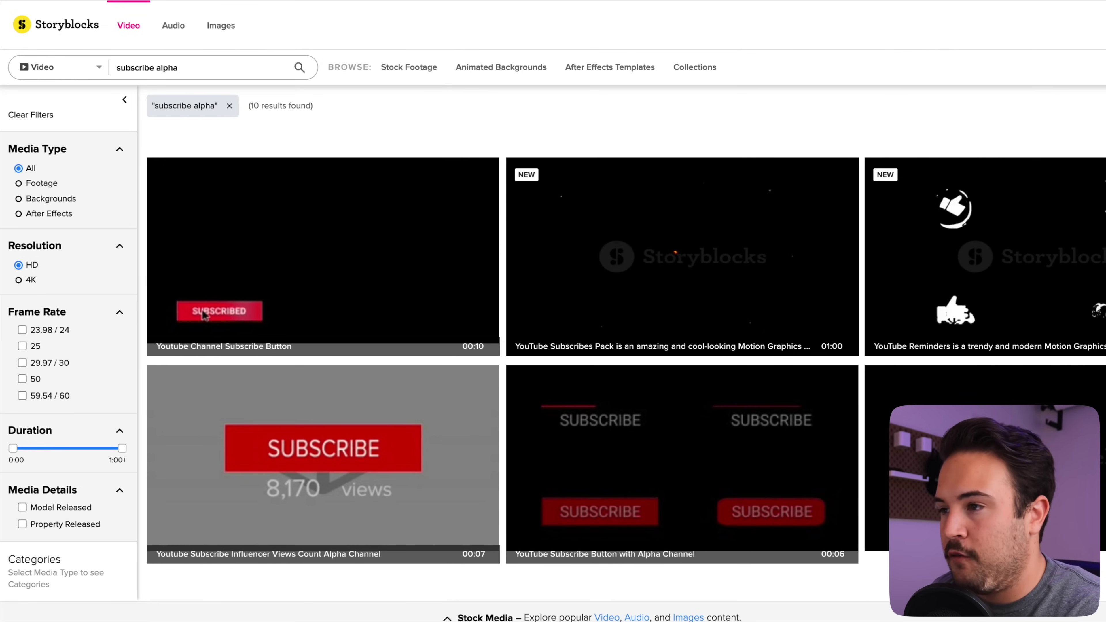
Preview several 'subscribe alpha' results, including the YouTube Subscribes Pack clip.
mouse_move(751, 485)
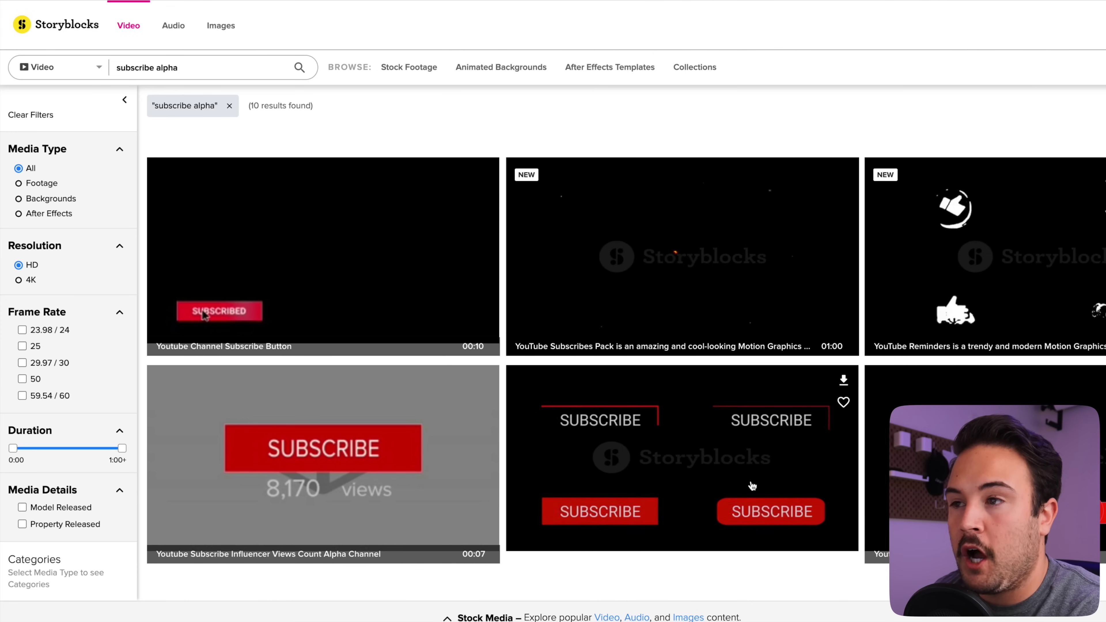
mouse_move(396, 476)
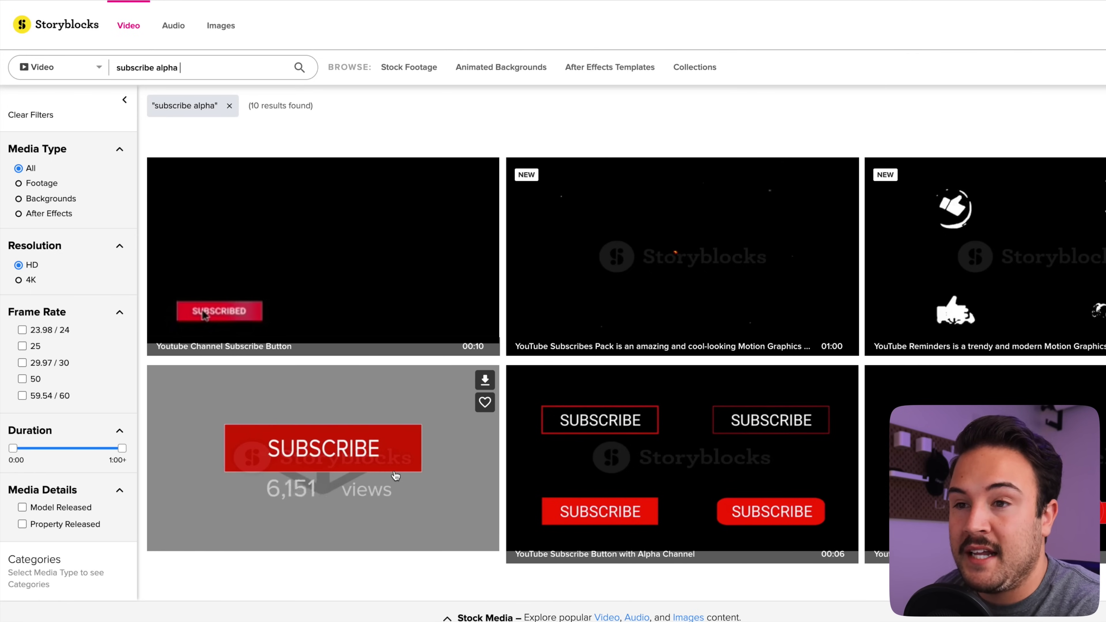
mouse_move(444, 268)
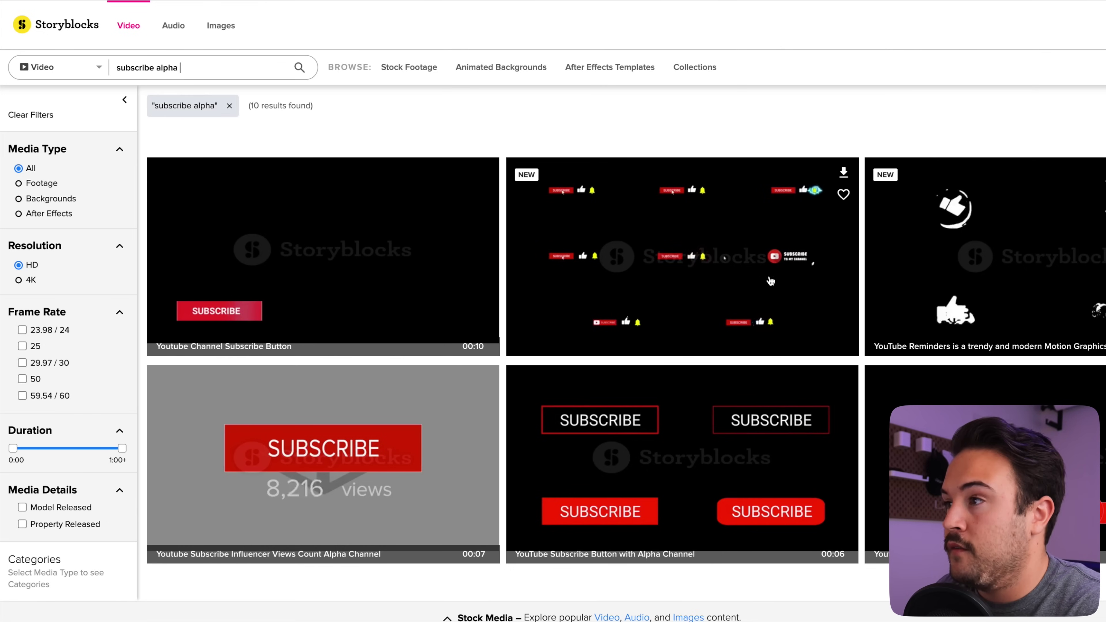
mouse_move(1041, 274)
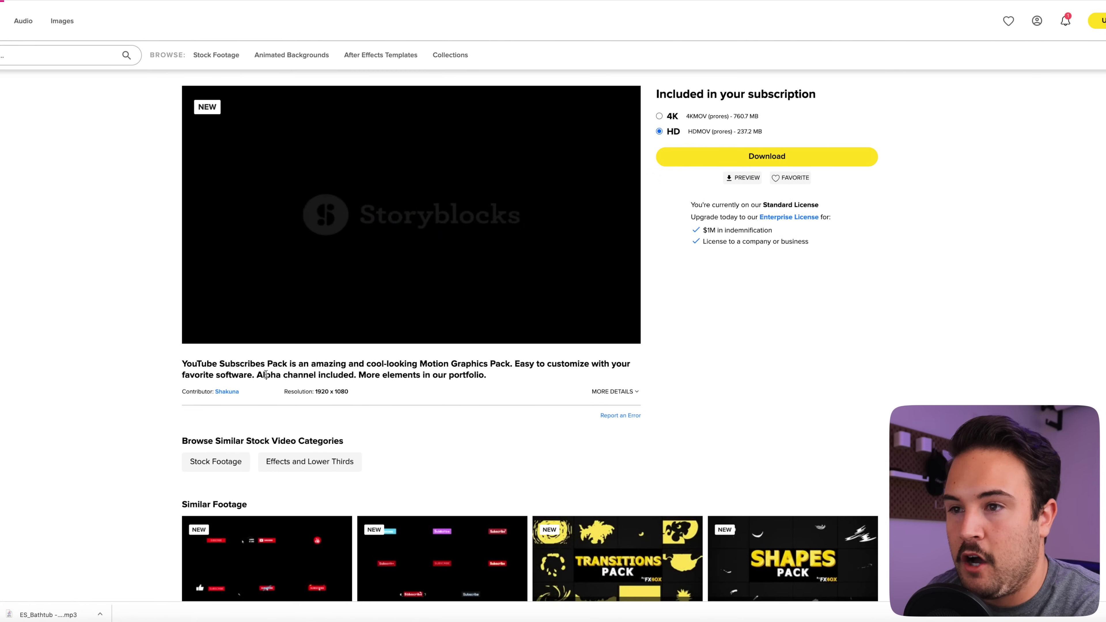
Highlight the 'Alpha channel included' note and select the YouTube Subscribes Pack's 4K version.
drag(257, 375, 353, 376)
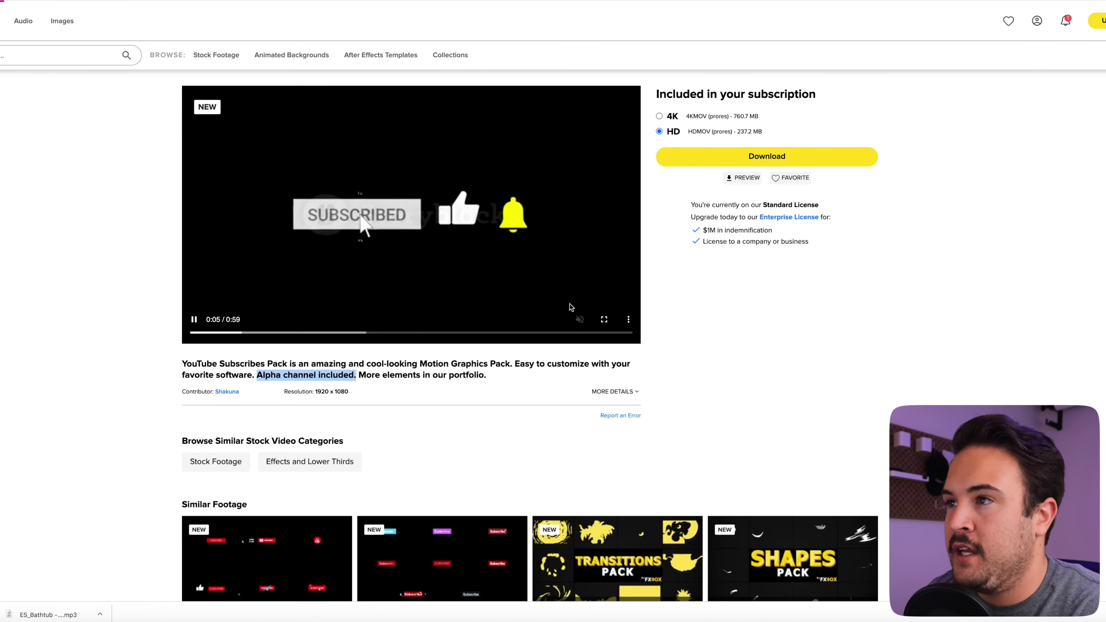
click(688, 117)
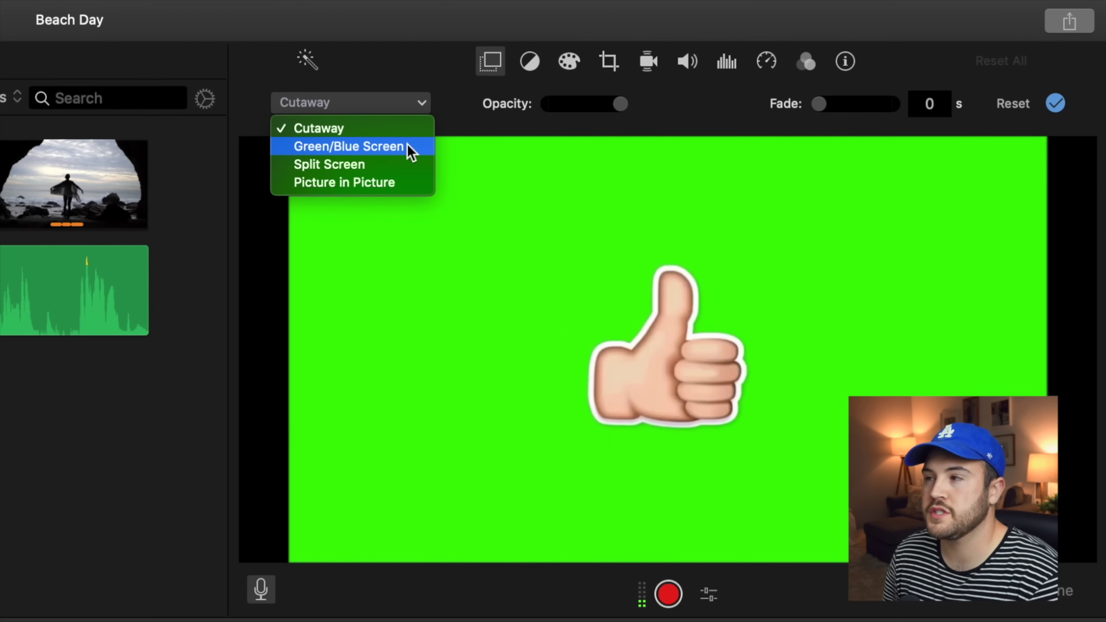
Apply Green/Blue Screen to the thumbs-up overlay so the beach footage shows through.
click(411, 148)
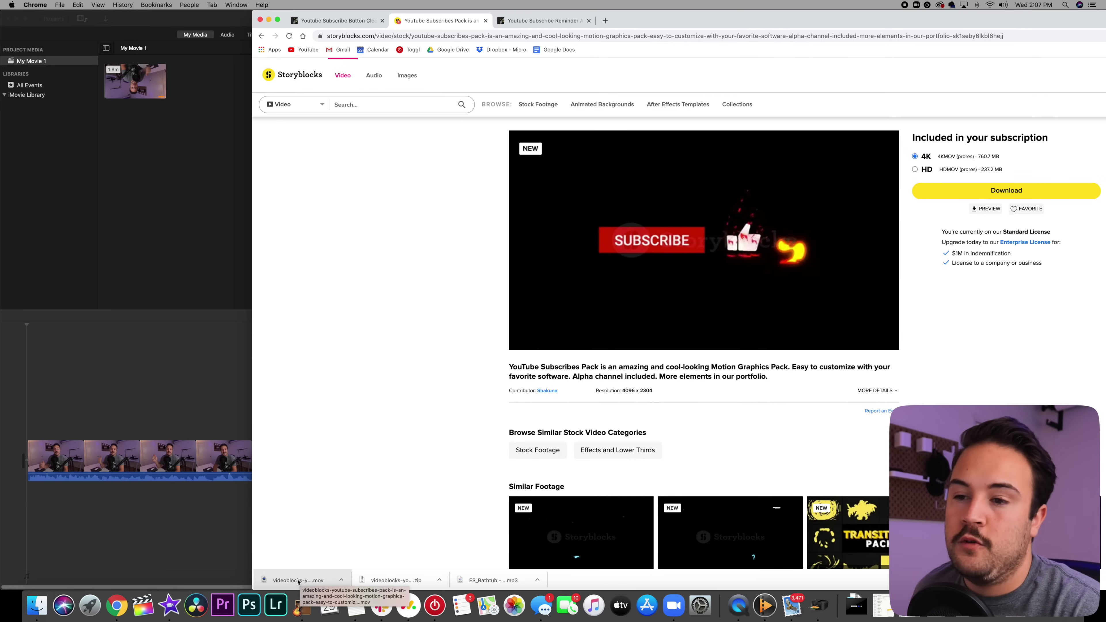
Import the downloaded YouTube Subscribes Pack .mov and place a range above the talking-head clip.
drag(298, 581, 181, 168)
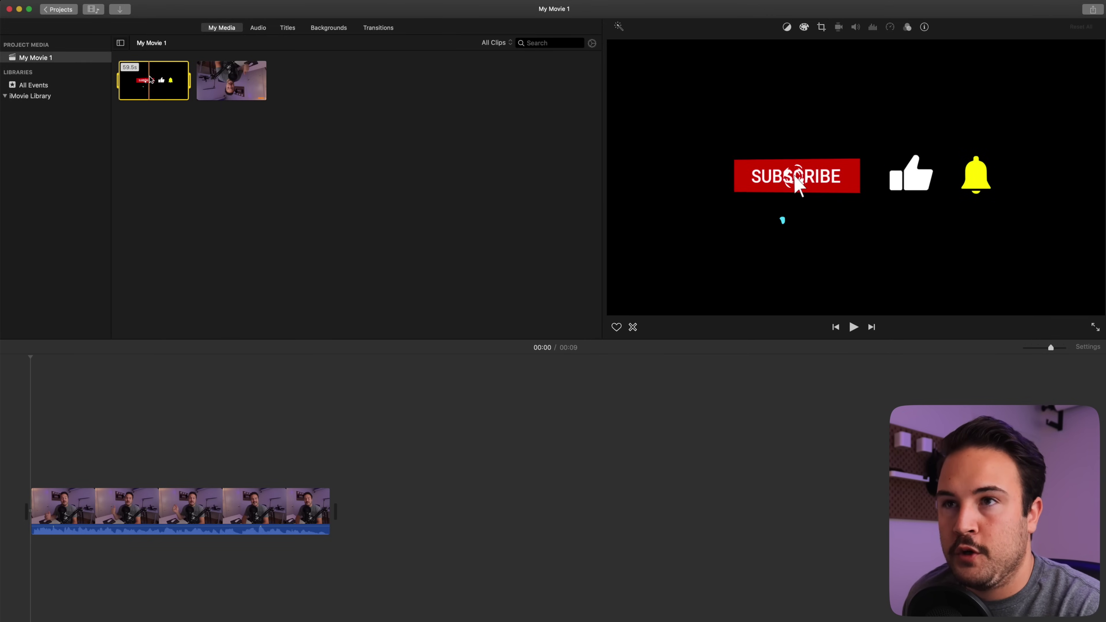
key(space)
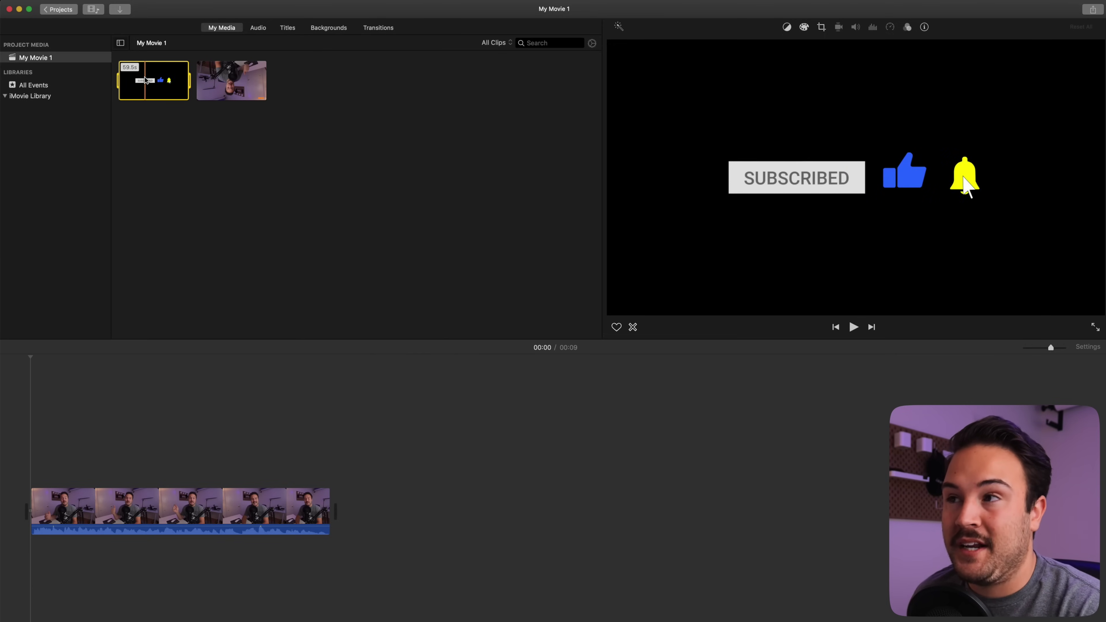
click(142, 79)
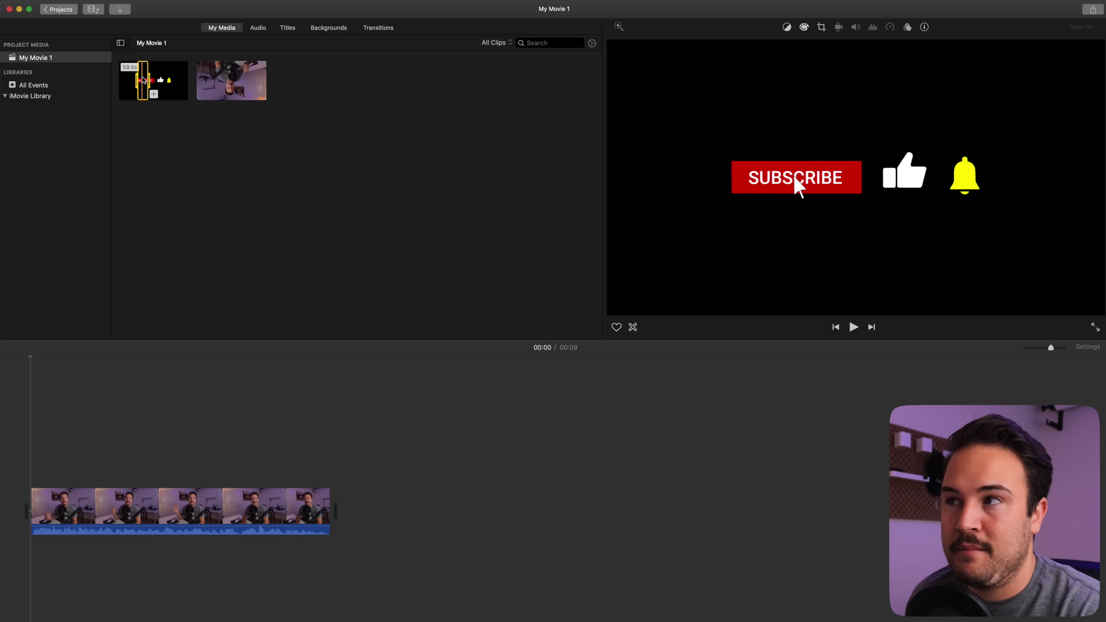
drag(142, 79, 63, 444)
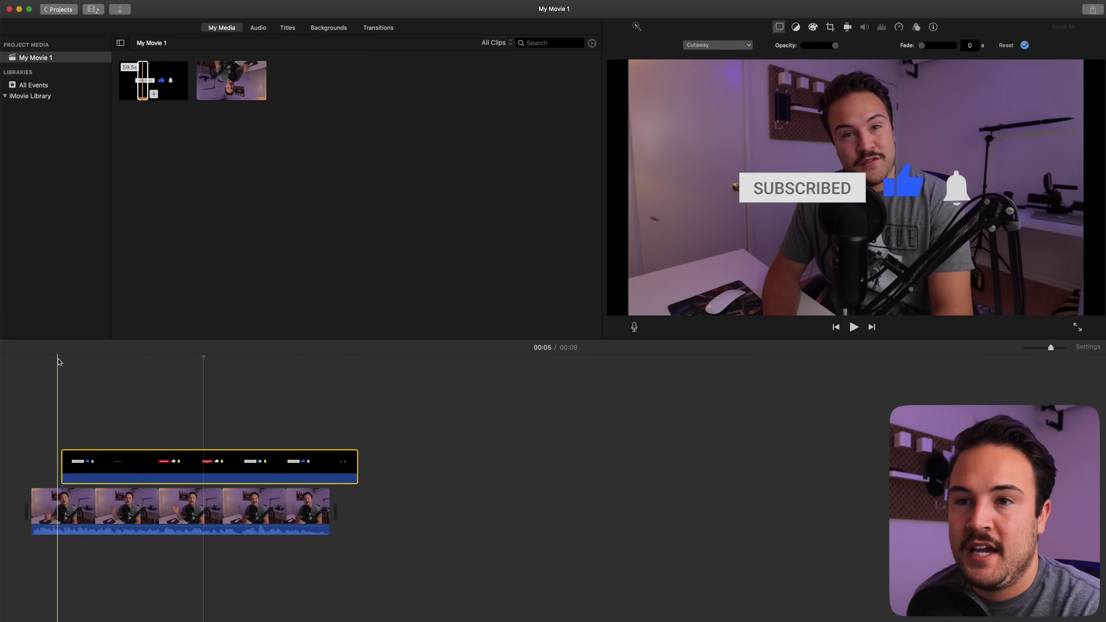
Trim both ends of the subscribe overlay to about 6.8 seconds and slide it to the timeline start.
drag(60, 358, 69, 359)
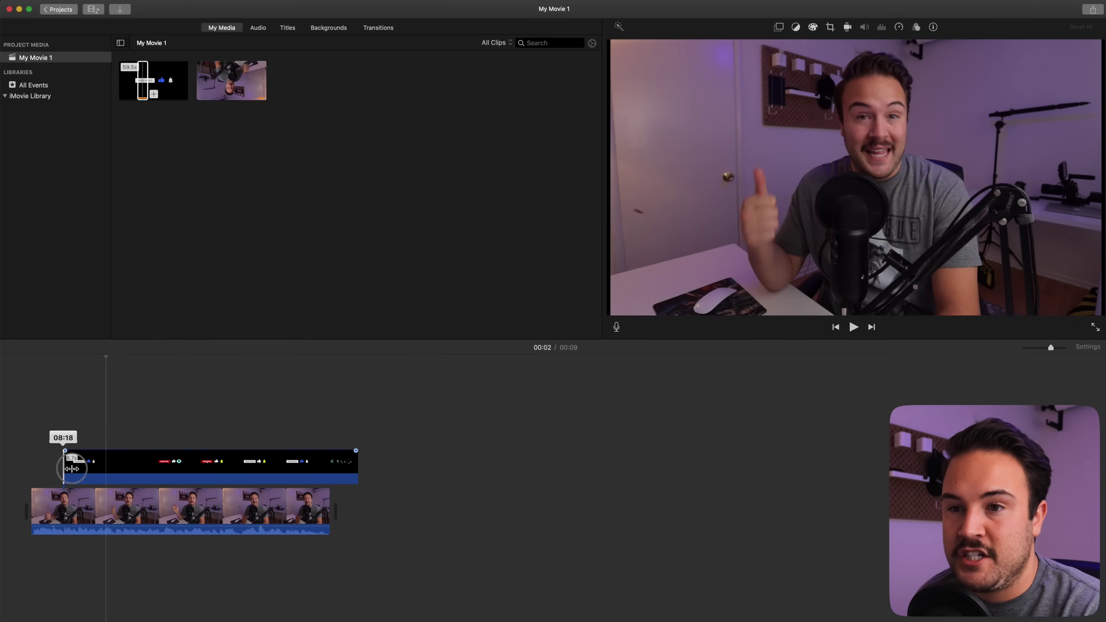
drag(72, 469, 107, 465)
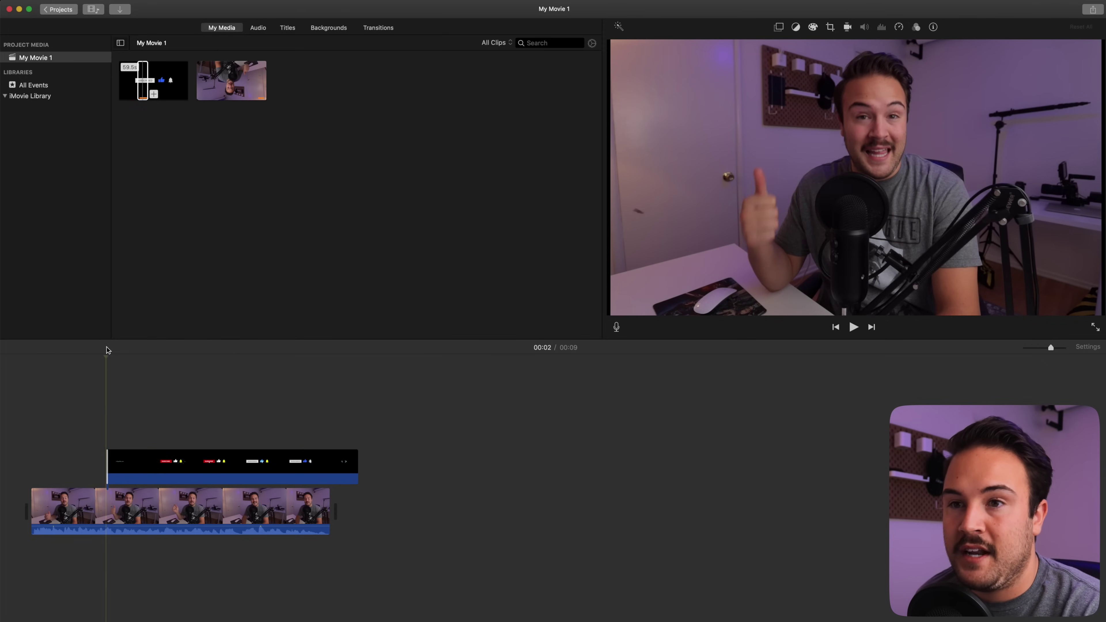
drag(110, 359, 339, 378)
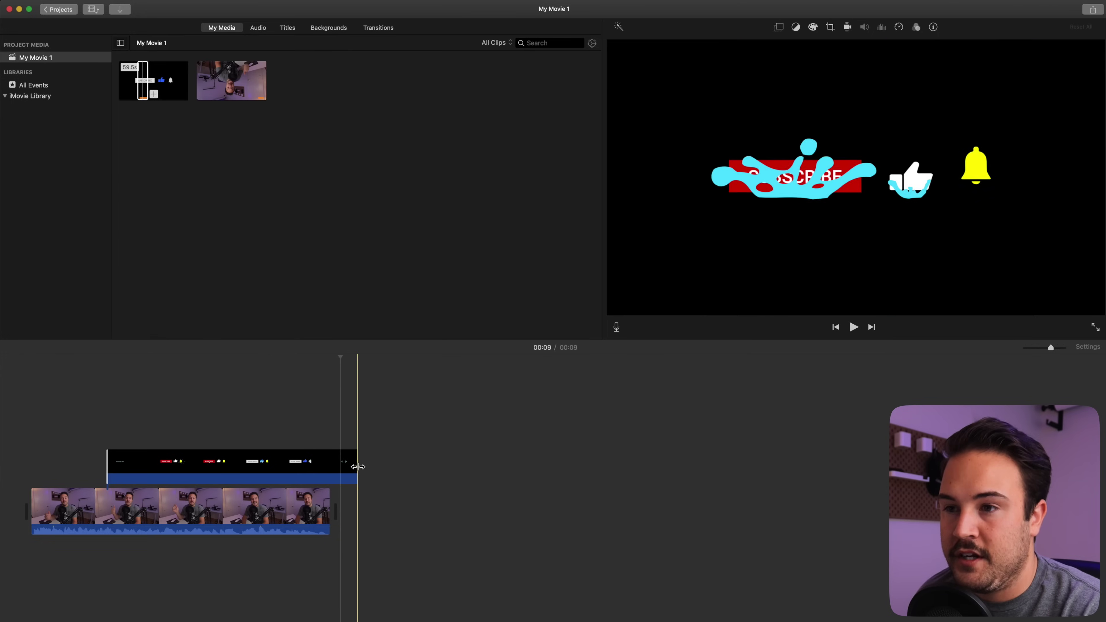
drag(357, 467, 223, 471)
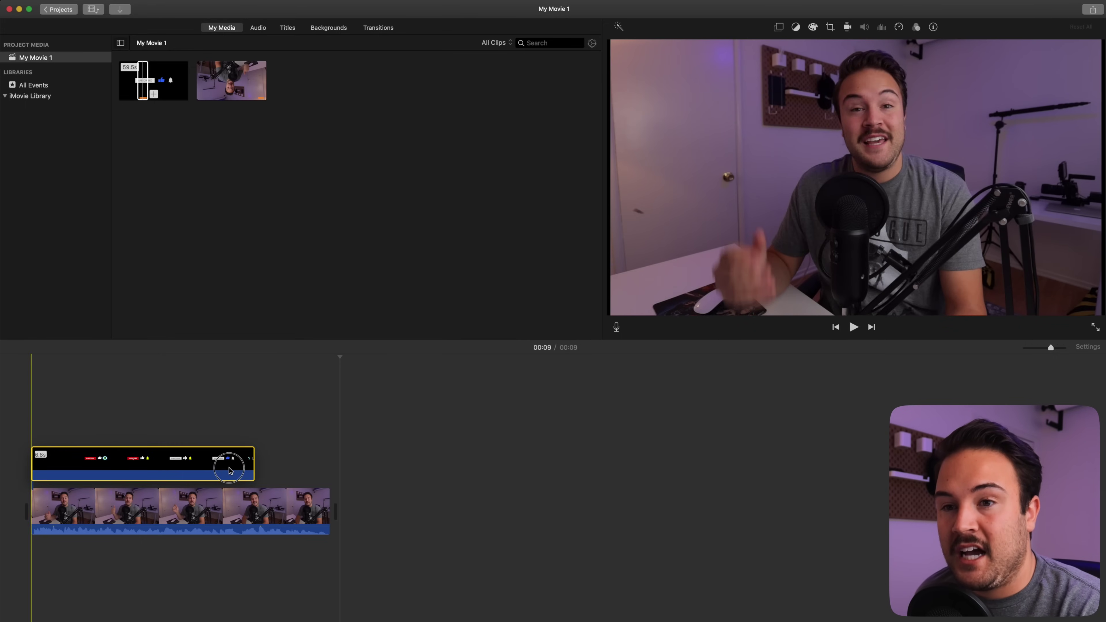
click(16, 354)
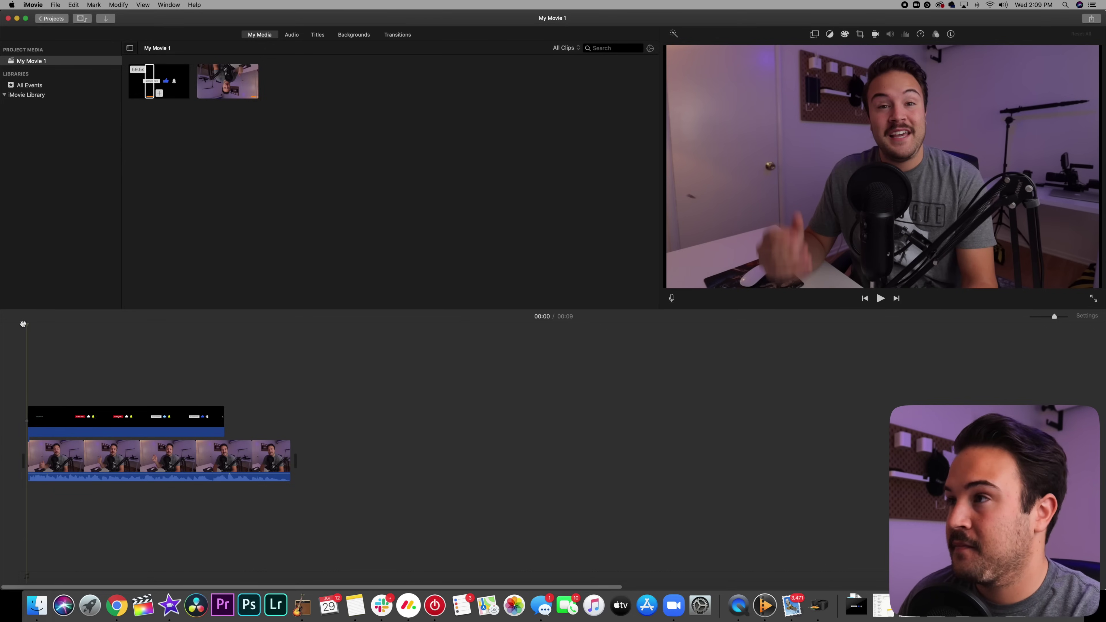
key(space)
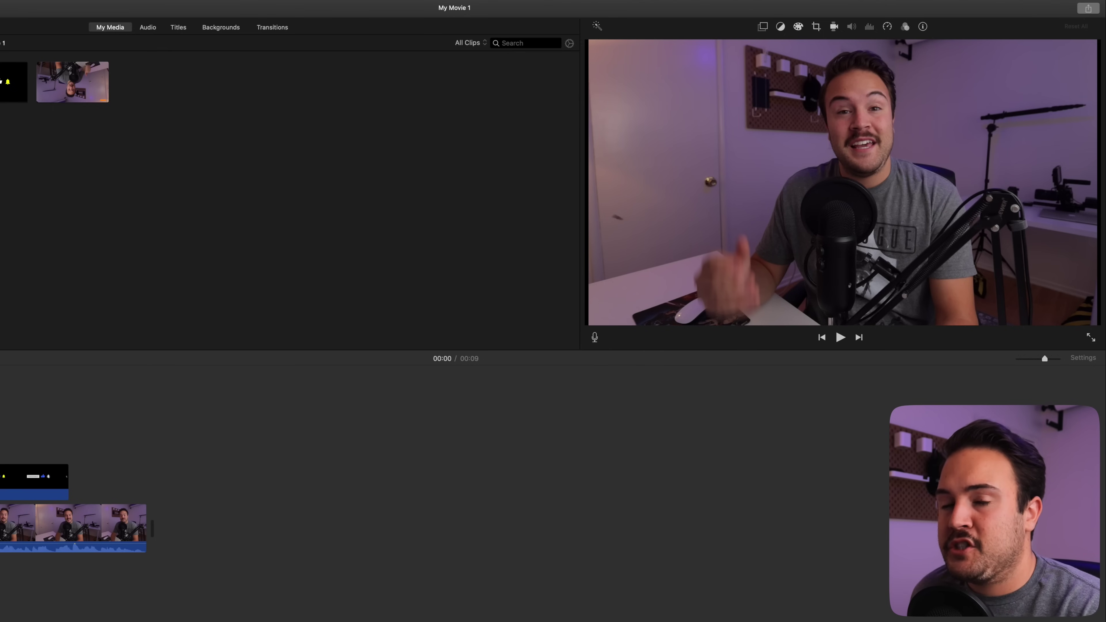
key(space)
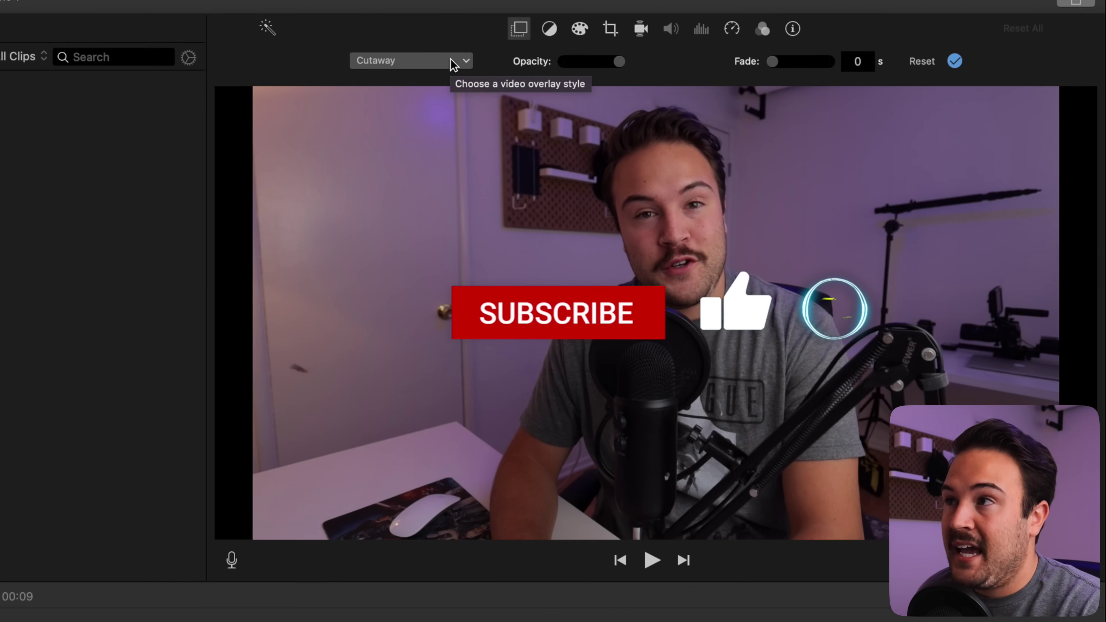
Make the subscribe overlay Picture in Picture, stretched to full frame width and lowered into the bottom third.
click(462, 64)
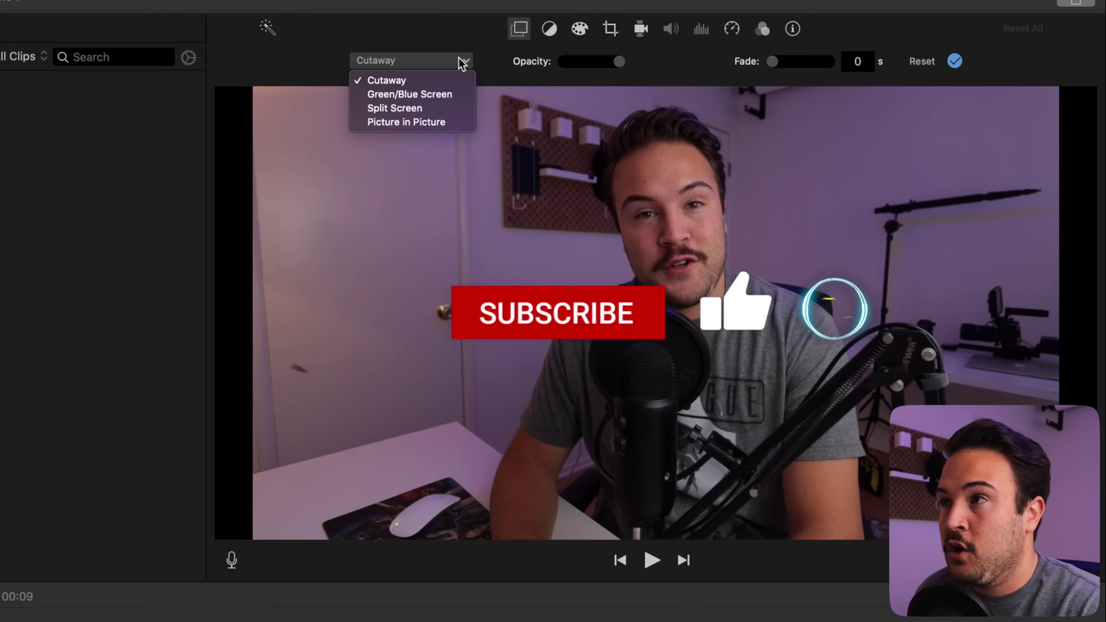
click(415, 123)
drag(857, 205, 693, 249)
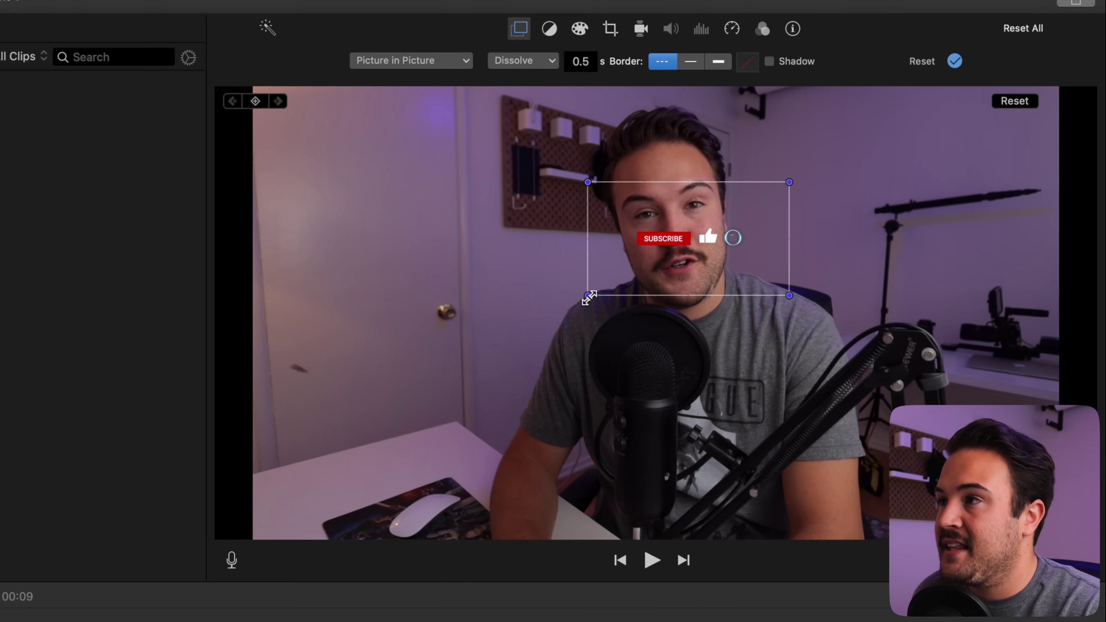
drag(590, 298, 255, 483)
drag(791, 183, 1059, 86)
drag(855, 200, 851, 405)
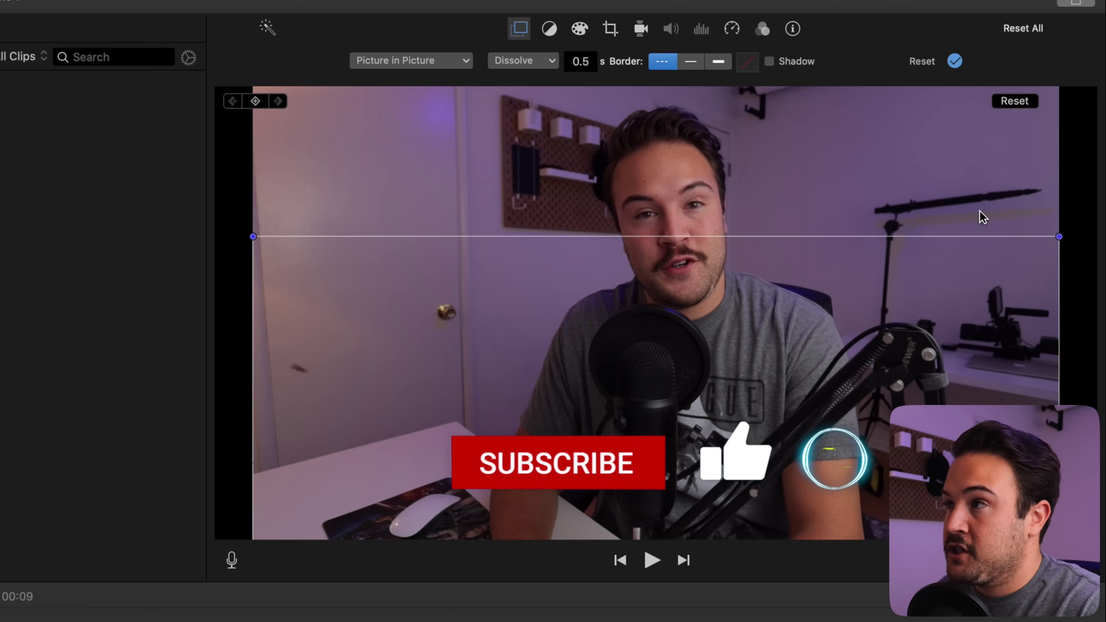
click(955, 61)
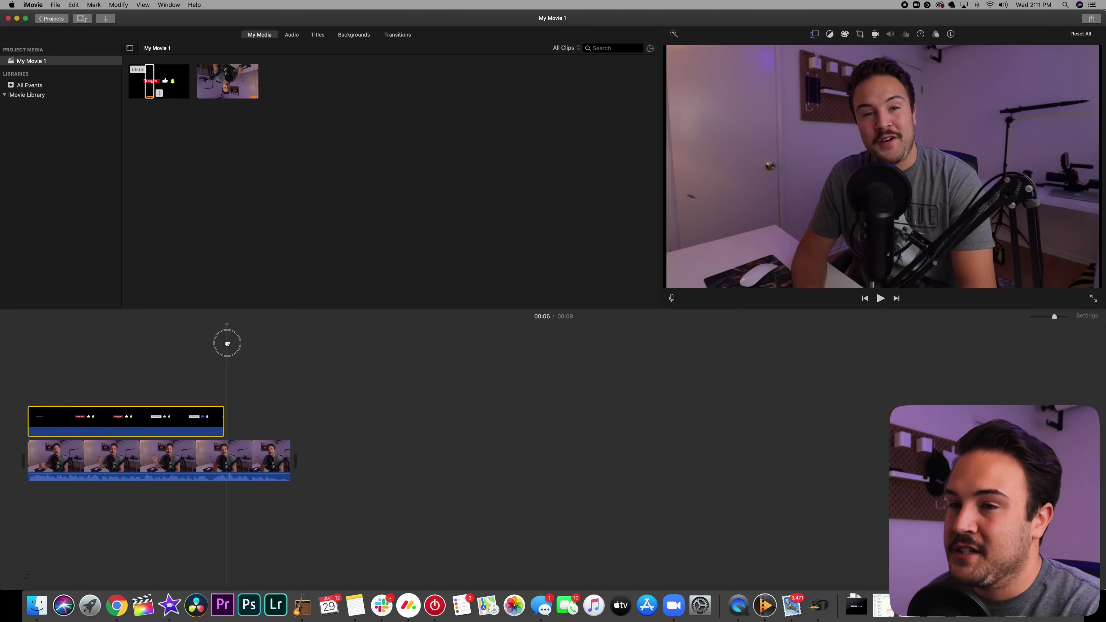
click(19, 328)
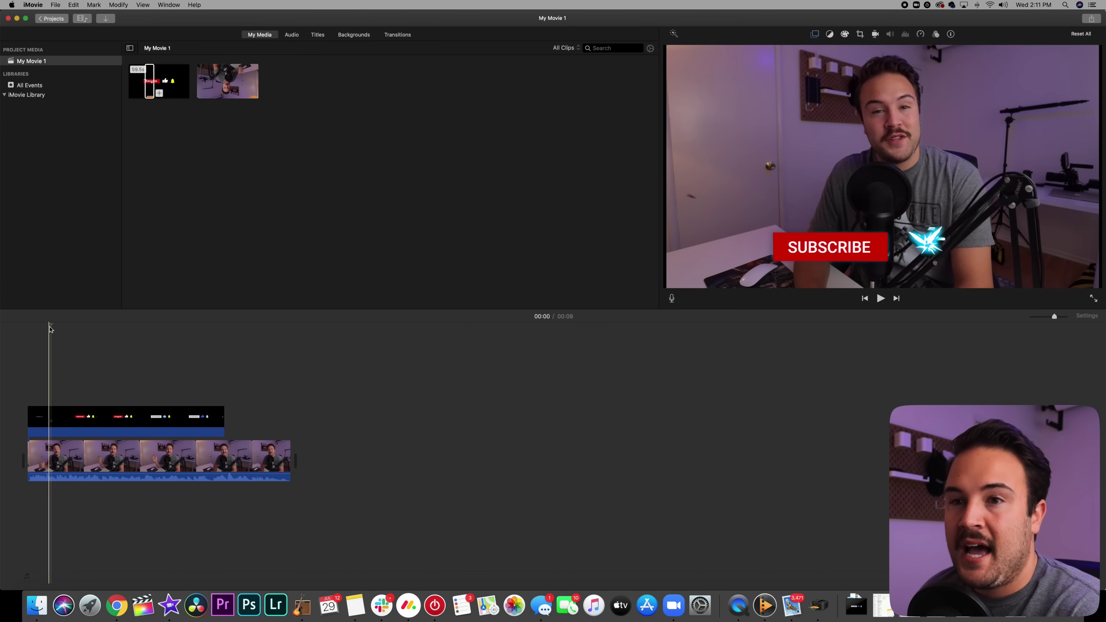
drag(66, 330, 5, 337)
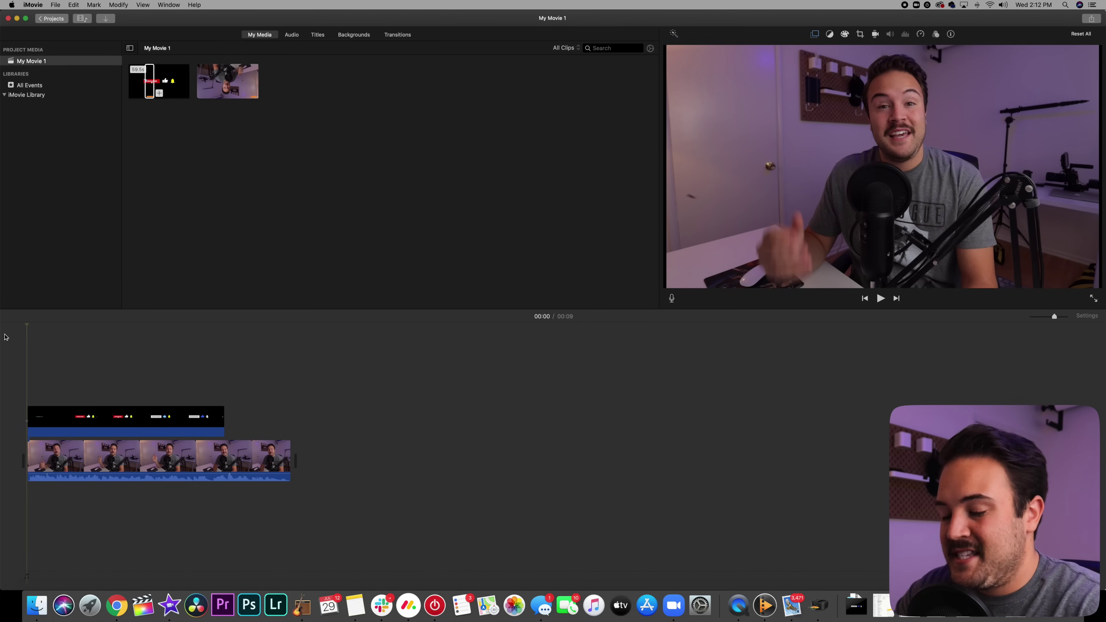